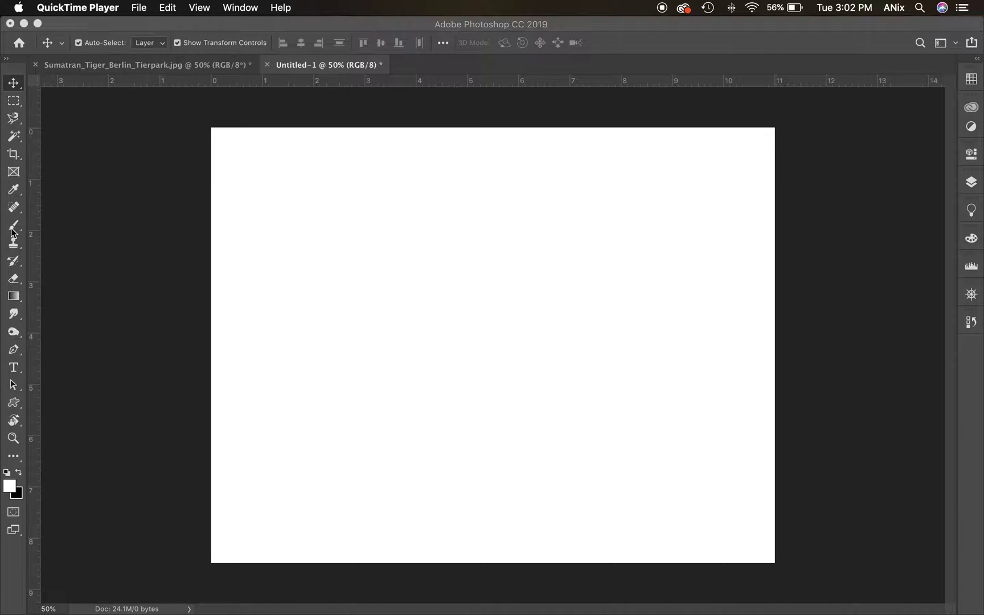
Switch the tools panel to two columns and float it beside the blank Untitled-1 canvas
{"action": "left_click", "coordinate": [8, 59]}
{"action": "left_click", "coordinate": [8, 60]}
{"action": "left_click_drag", "start_coordinate": [25, 58], "coordinate": [148, 118]}
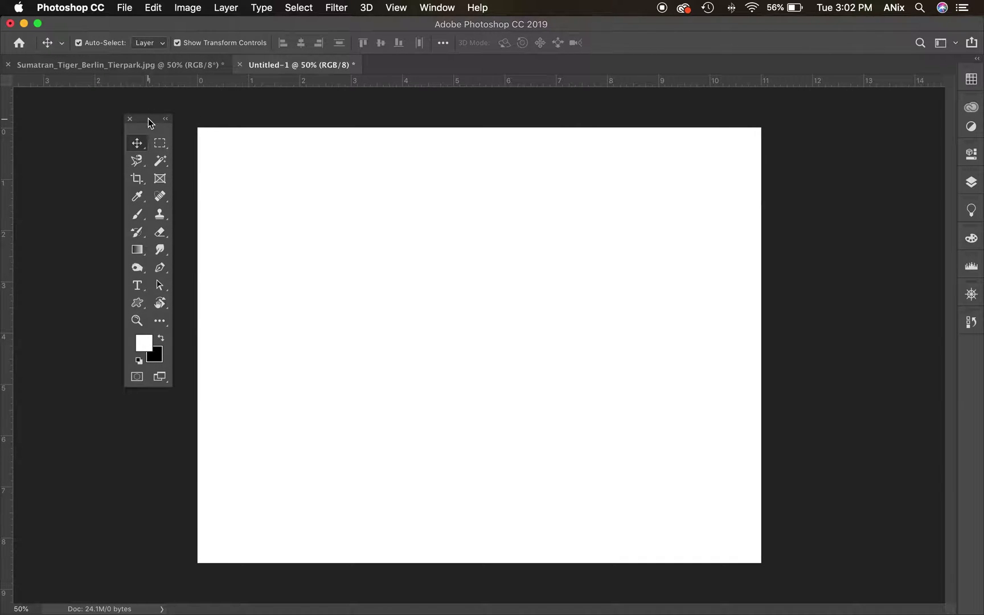
Browse the Brush and History Brush variants, ending with the standard Brush Tool selected
{"action": "left_click", "coordinate": [138, 215]}
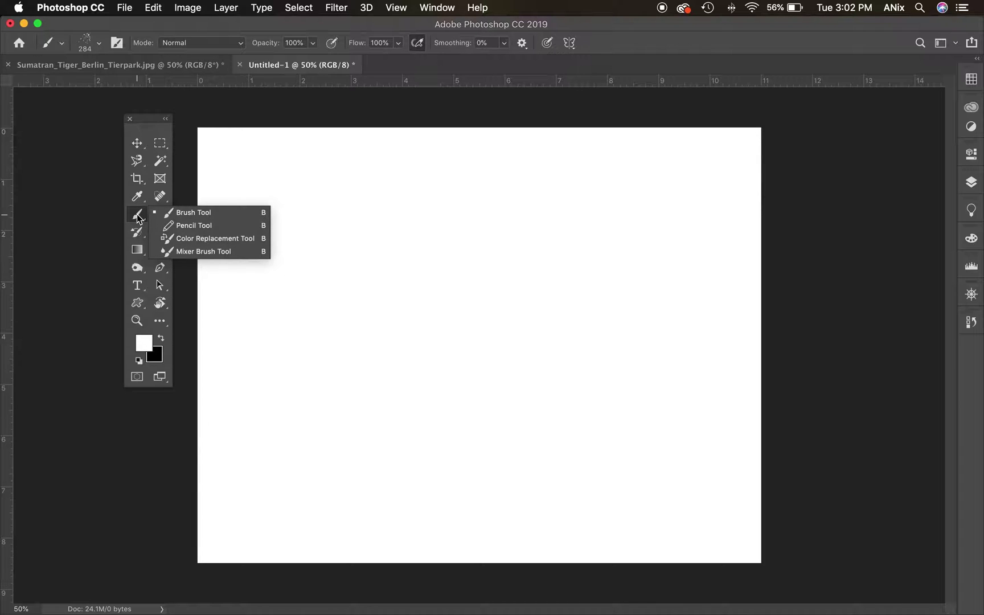
{"action": "left_click", "coordinate": [216, 212]}
{"action": "left_click", "coordinate": [134, 230]}
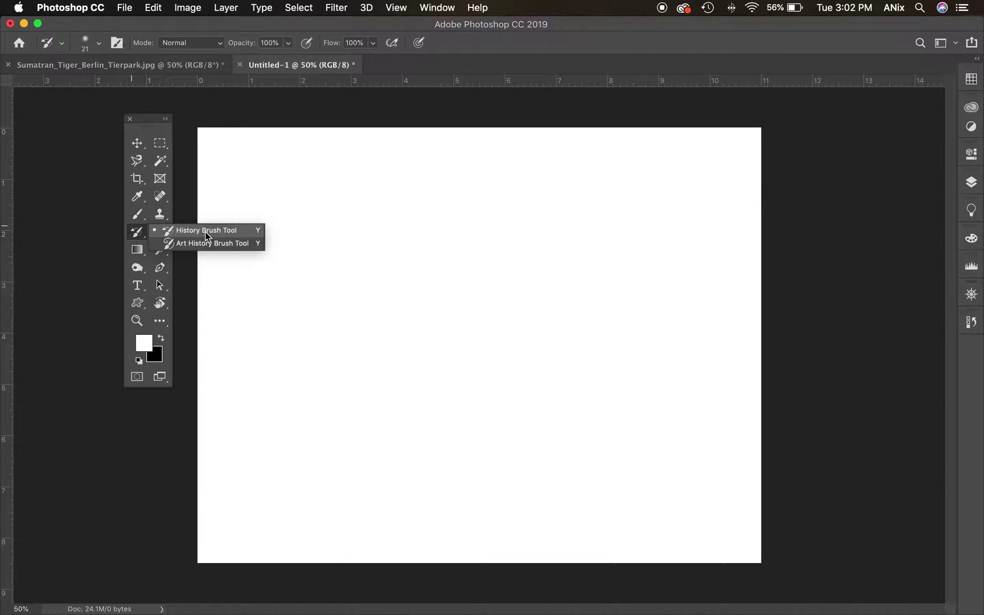
{"action": "left_click", "coordinate": [137, 231]}
{"action": "left_click", "coordinate": [138, 219]}
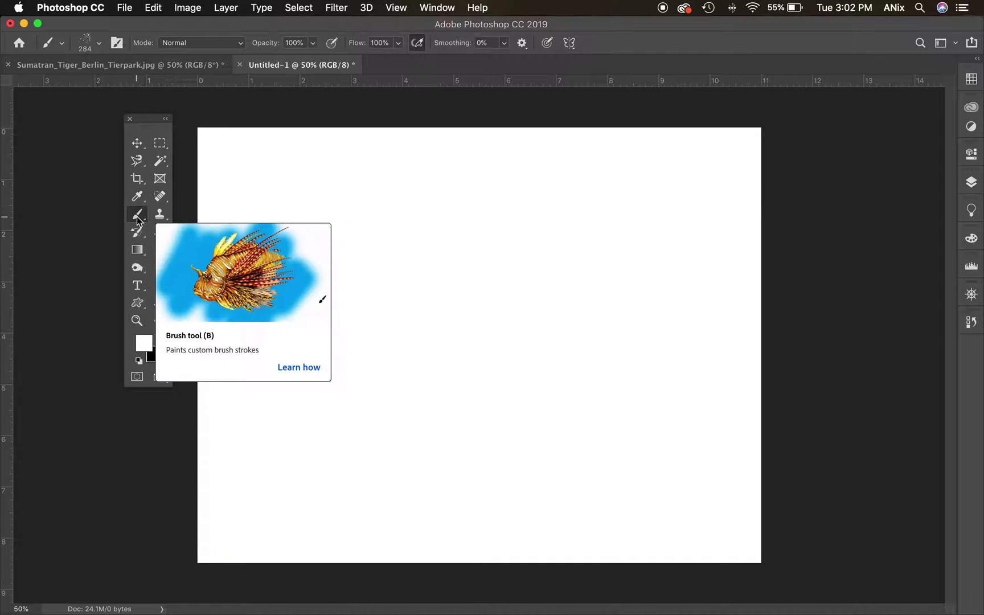
Float the Swatches panel, choose the hard round 284 px brush, and make blue the foreground colour
{"action": "left_click", "coordinate": [971, 80]}
{"action": "left_click_drag", "start_coordinate": [820, 74], "coordinate": [829, 102]}
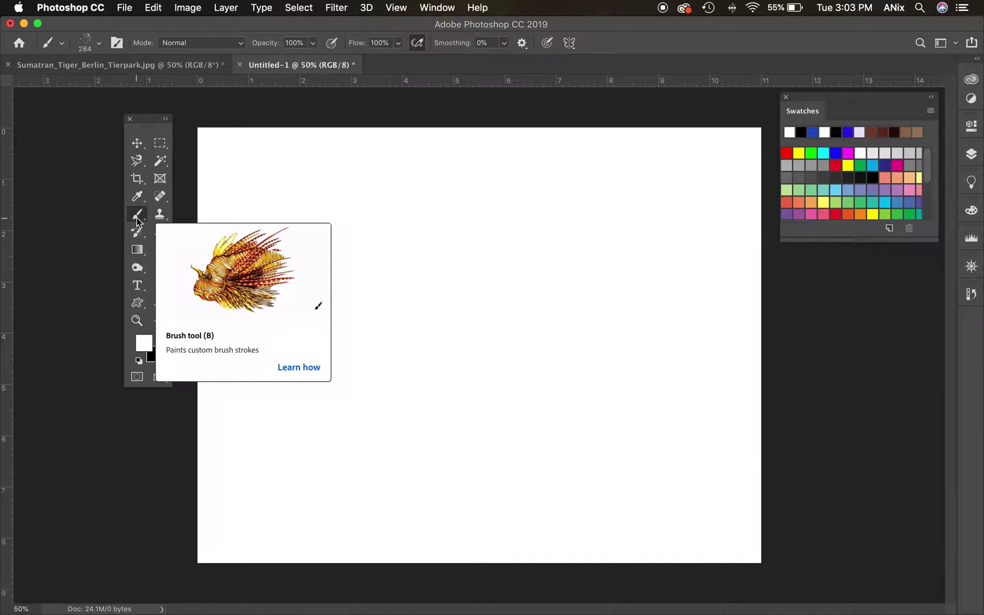
{"action": "left_click", "coordinate": [100, 44]}
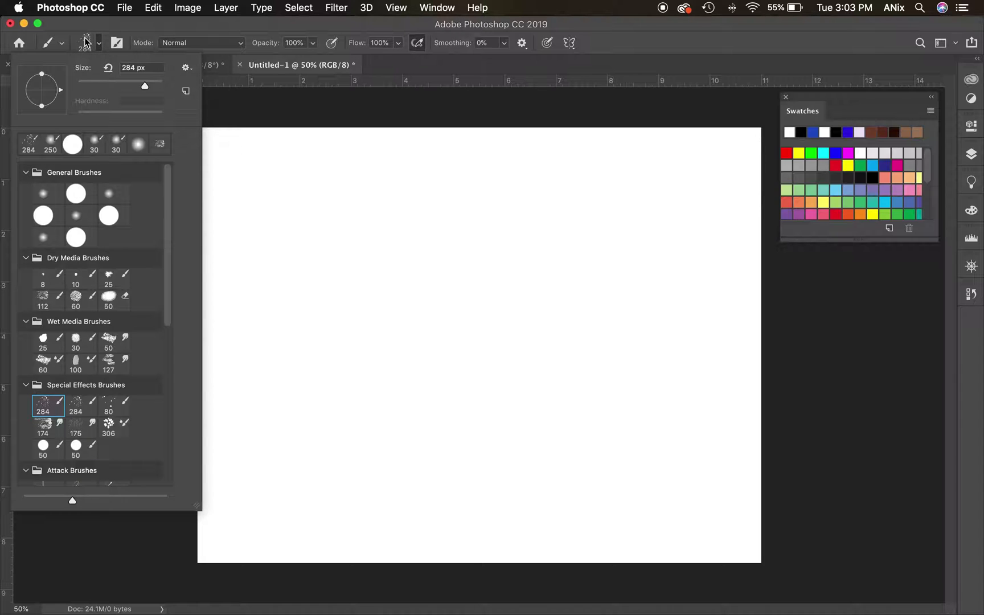
{"action": "left_click", "coordinate": [78, 195]}
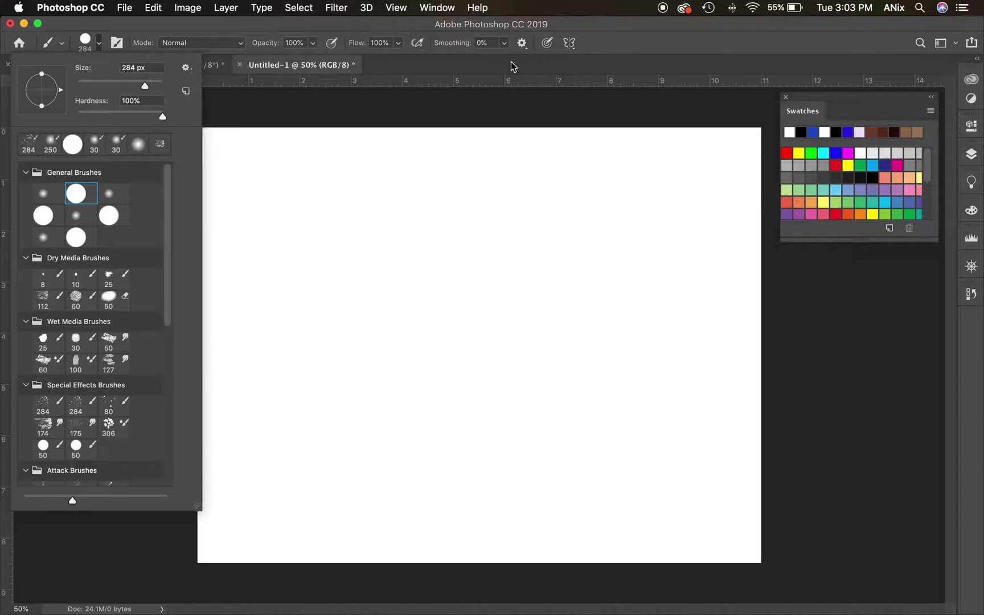
{"action": "left_click", "coordinate": [835, 152]}
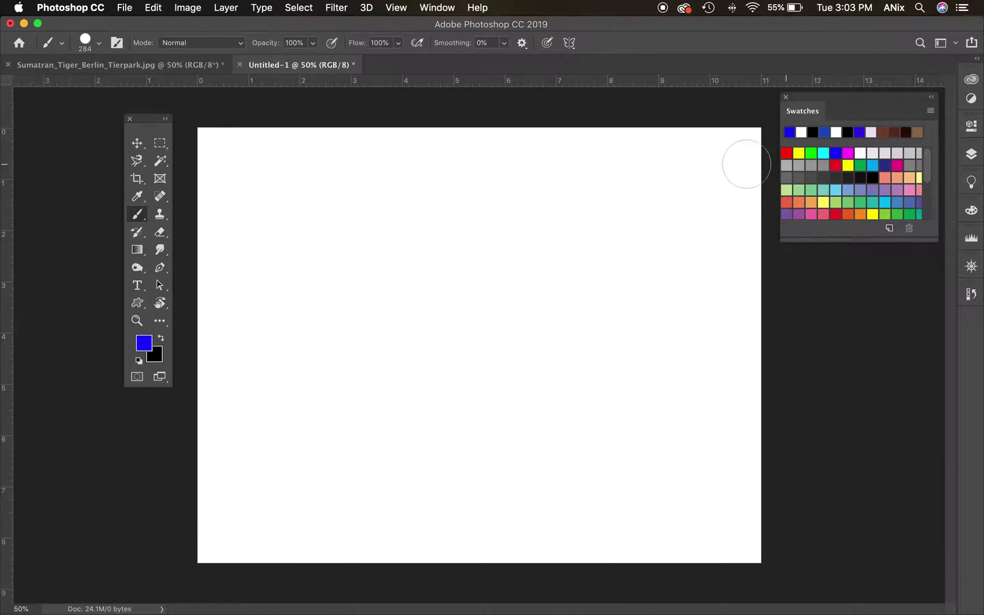
{"action": "left_click", "coordinate": [99, 43]}
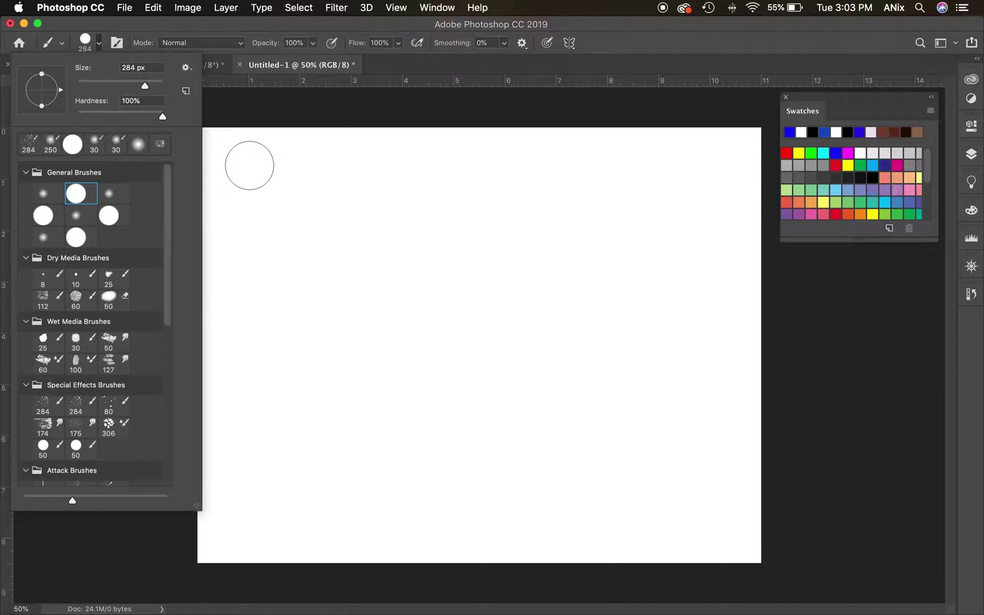
Stamp a 492 px solid blue circle near the top-left, then drop brush hardness to 0%
{"action": "left_click_drag", "start_coordinate": [145, 86], "coordinate": [157, 87]}
{"action": "left_click", "coordinate": [279, 184]}
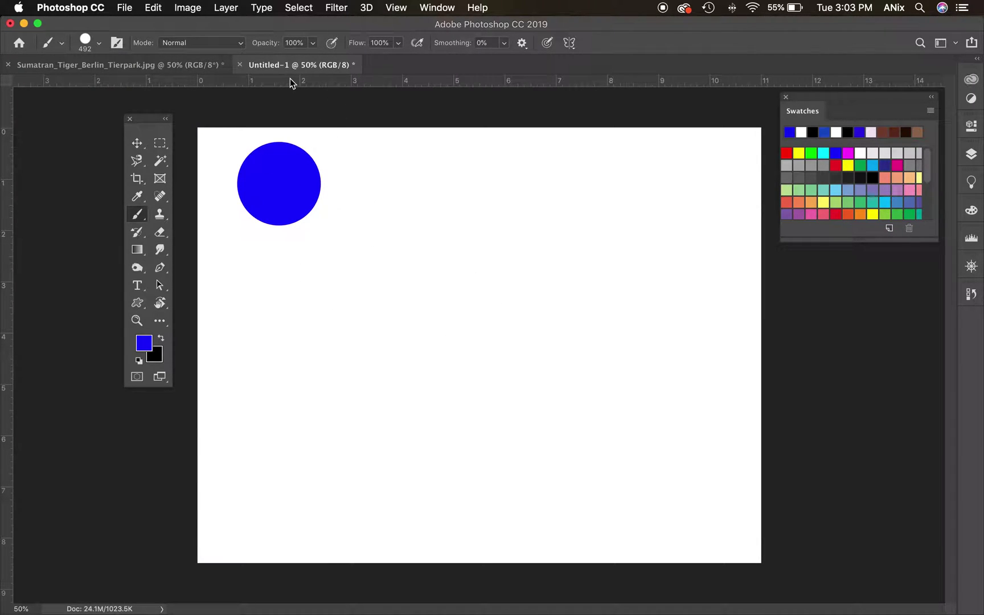
{"action": "left_click", "coordinate": [99, 43]}
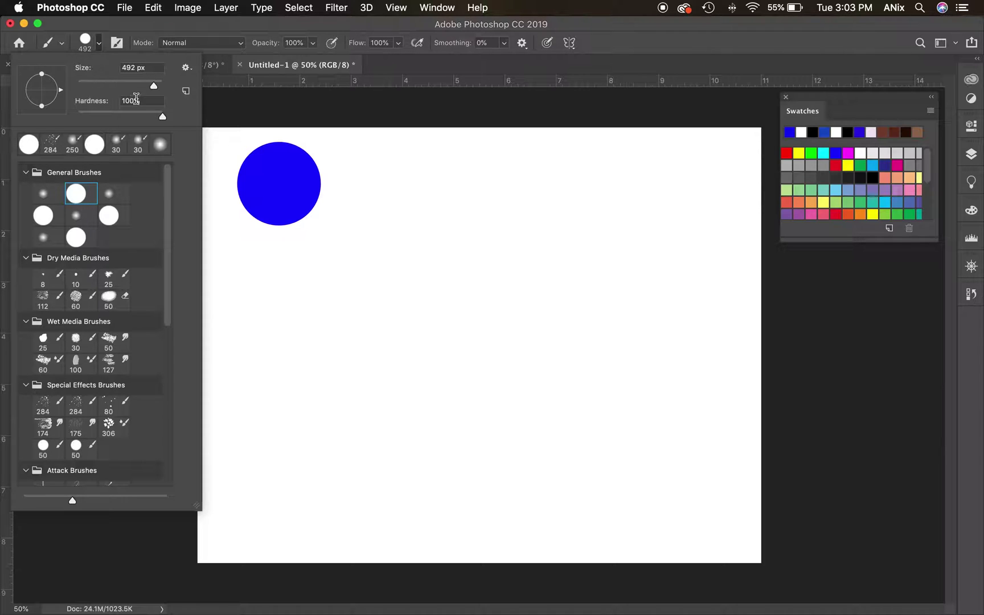
{"action": "left_click_drag", "start_coordinate": [164, 119], "coordinate": [70, 121]}
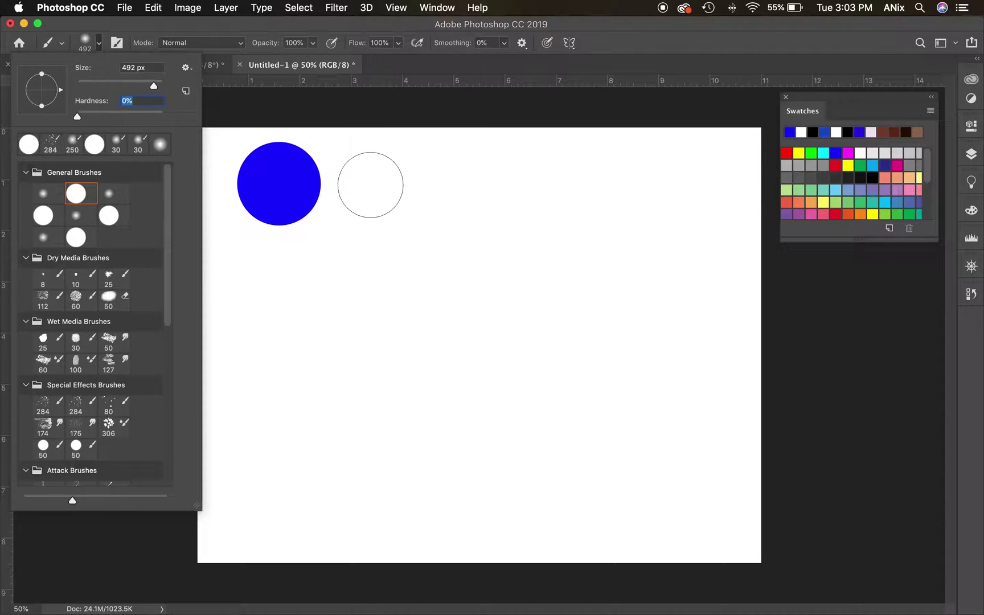
Dab soft blue, lower brush opacity to 48% in Normal mode, then add a paler dab and long curved stroke
{"action": "left_click", "coordinate": [370, 185]}
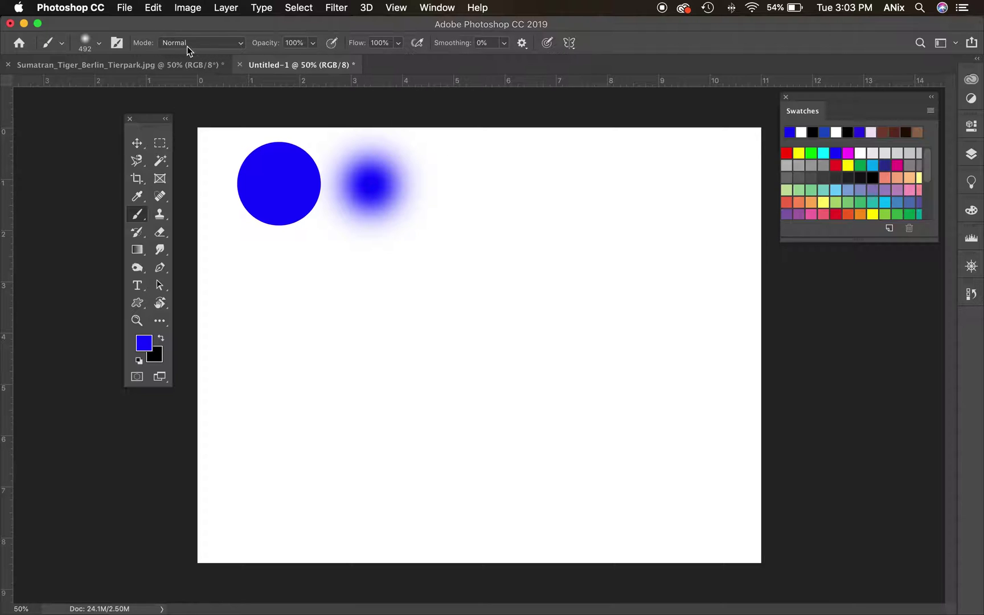
{"action": "left_click", "coordinate": [241, 44]}
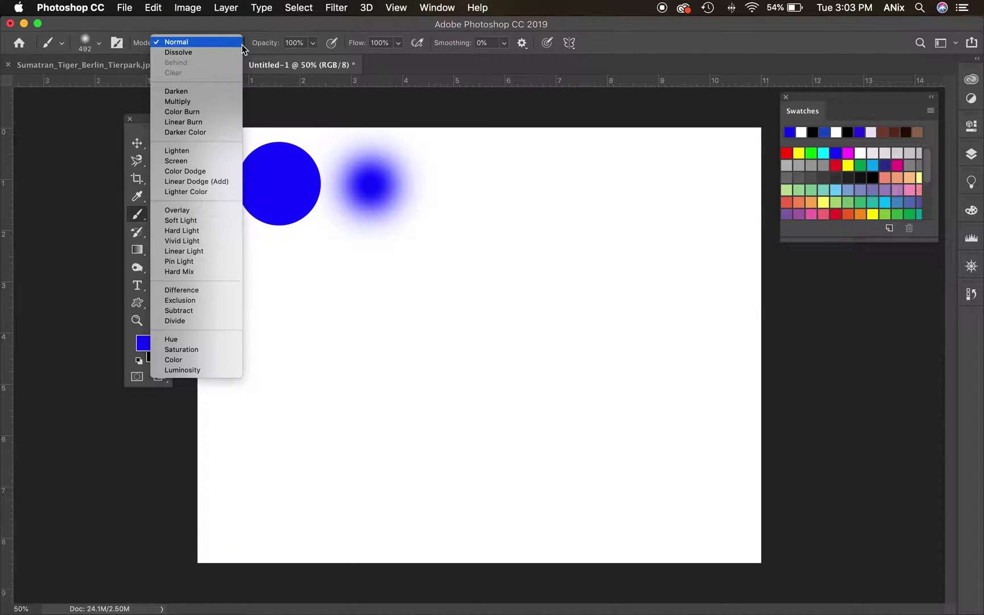
{"action": "left_click", "coordinate": [187, 44]}
{"action": "left_click", "coordinate": [312, 44]}
{"action": "left_click_drag", "start_coordinate": [313, 59], "coordinate": [281, 61]}
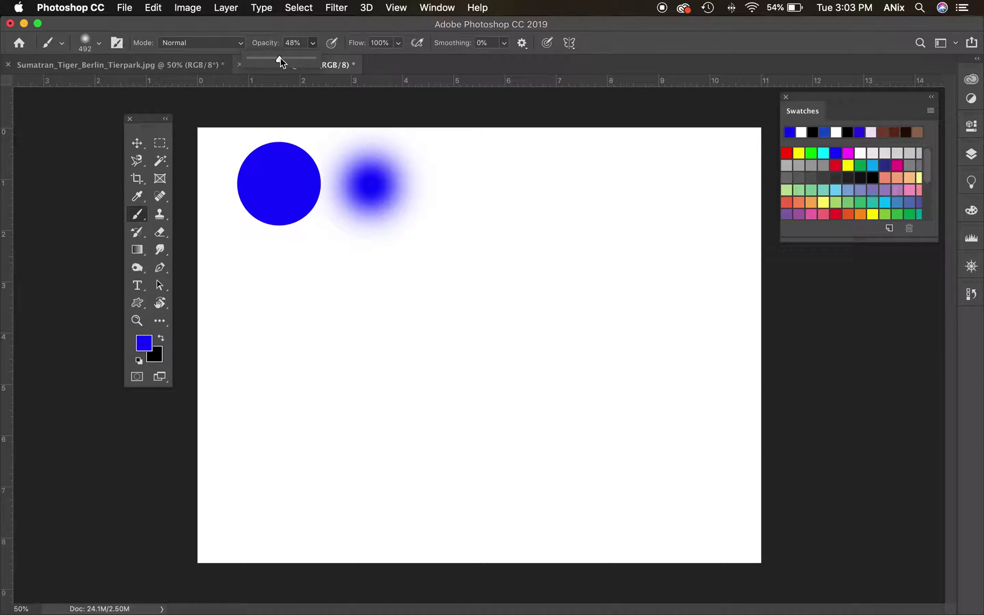
{"action": "left_click", "coordinate": [470, 190]}
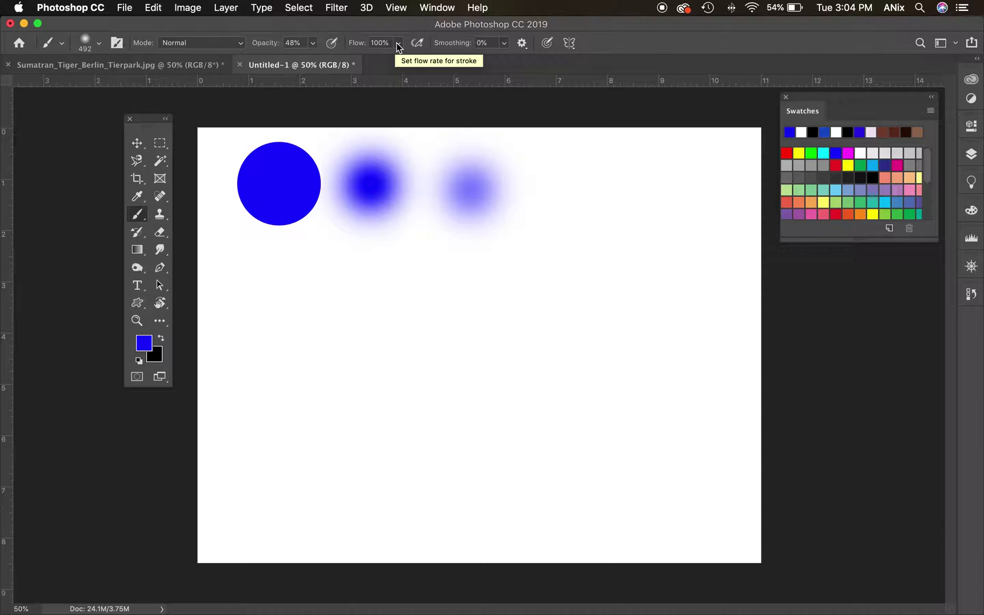
{"action": "mouse_move", "coordinate": [541, 149]}
{"action": "left_mouse_down"}
{"action": "mouse_move", "coordinate": [593, 189]}
{"action": "mouse_move", "coordinate": [633, 275]}
{"action": "mouse_move", "coordinate": [637, 385]}
{"action": "left_mouse_up"}
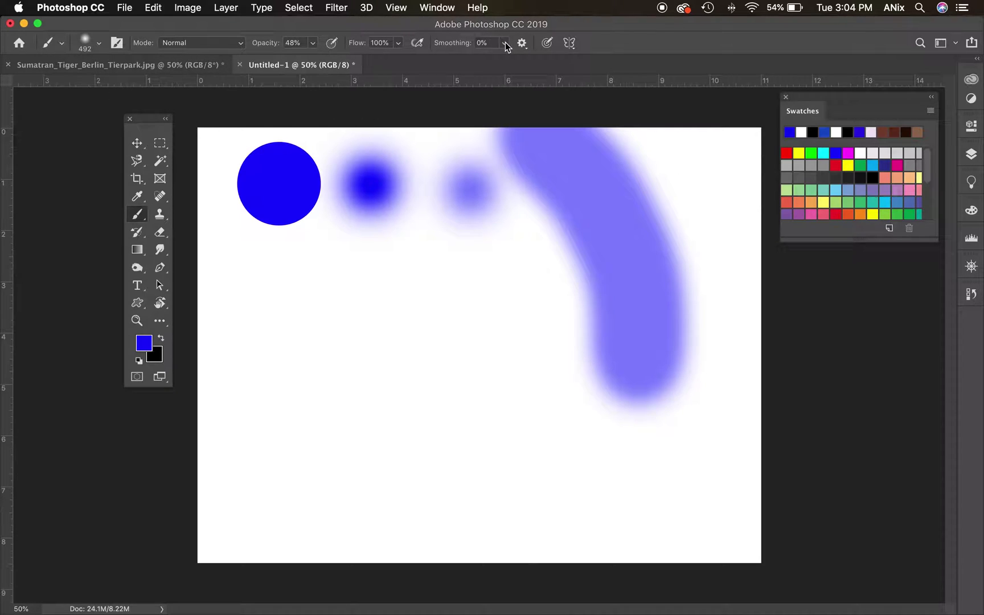
Rotate and flatten the soft brush tip and sweep a tapering blue wedge left of centre
{"action": "left_click", "coordinate": [99, 43]}
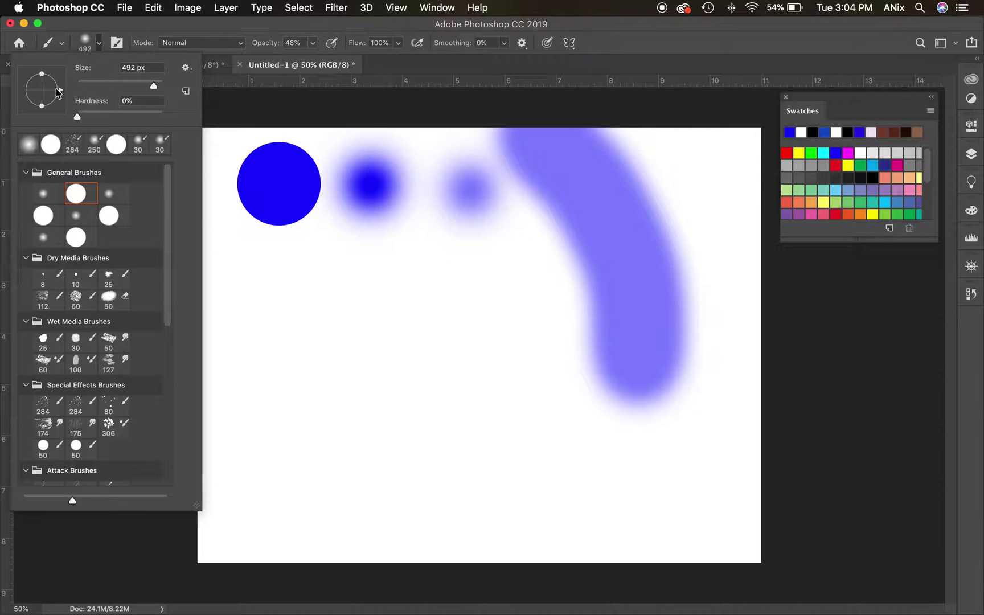
{"action": "mouse_move", "coordinate": [57, 105]}
{"action": "left_mouse_down"}
{"action": "mouse_move", "coordinate": [26, 107]}
{"action": "mouse_move", "coordinate": [42, 118]}
{"action": "mouse_move", "coordinate": [60, 89]}
{"action": "mouse_move", "coordinate": [41, 87]}
{"action": "left_mouse_up"}
{"action": "mouse_move", "coordinate": [350, 262]}
{"action": "left_mouse_down"}
{"action": "mouse_move", "coordinate": [396, 350]}
{"action": "mouse_move", "coordinate": [505, 285]}
{"action": "mouse_move", "coordinate": [544, 283]}
{"action": "left_mouse_up"}
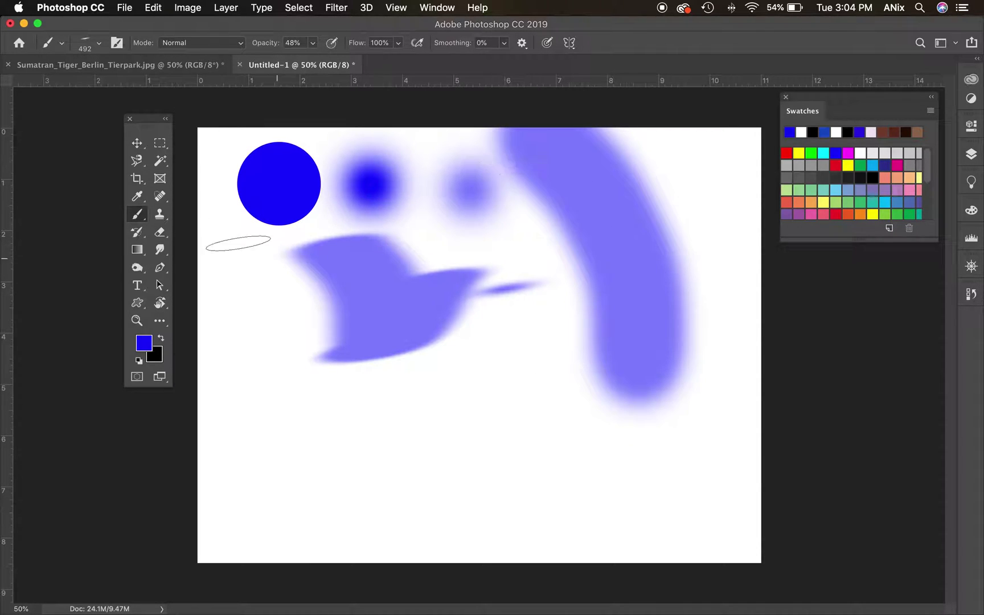
{"action": "left_click", "coordinate": [99, 44]}
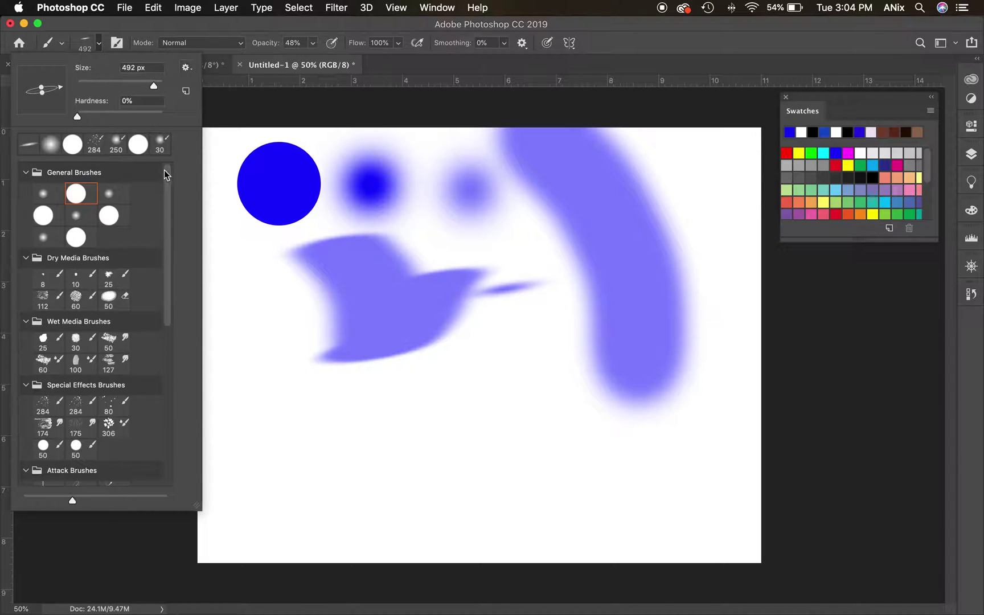
{"action": "mouse_move", "coordinate": [166, 178]}
{"action": "left_mouse_down"}
{"action": "mouse_move", "coordinate": [184, 364]}
{"action": "mouse_move", "coordinate": [176, 186]}
{"action": "mouse_move", "coordinate": [185, 92]}
{"action": "left_mouse_up"}
{"action": "left_click", "coordinate": [186, 68]}
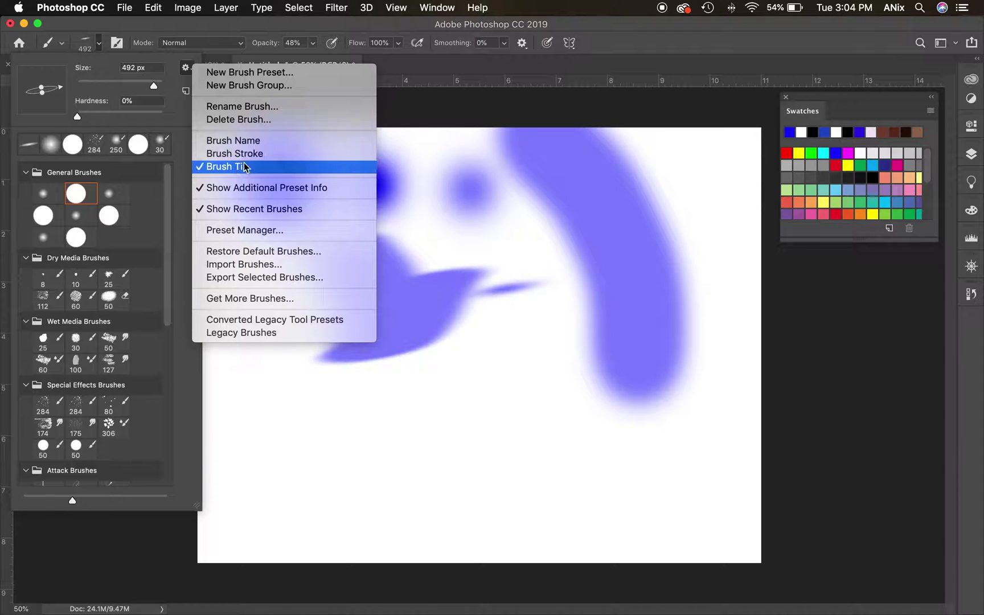
Pick the 2888 px kaos splatter brush and splash bright green across the canvas
{"action": "left_click", "coordinate": [170, 200]}
{"action": "left_click_drag", "start_coordinate": [169, 234], "coordinate": [172, 432]}
{"action": "left_click", "coordinate": [42, 385]}
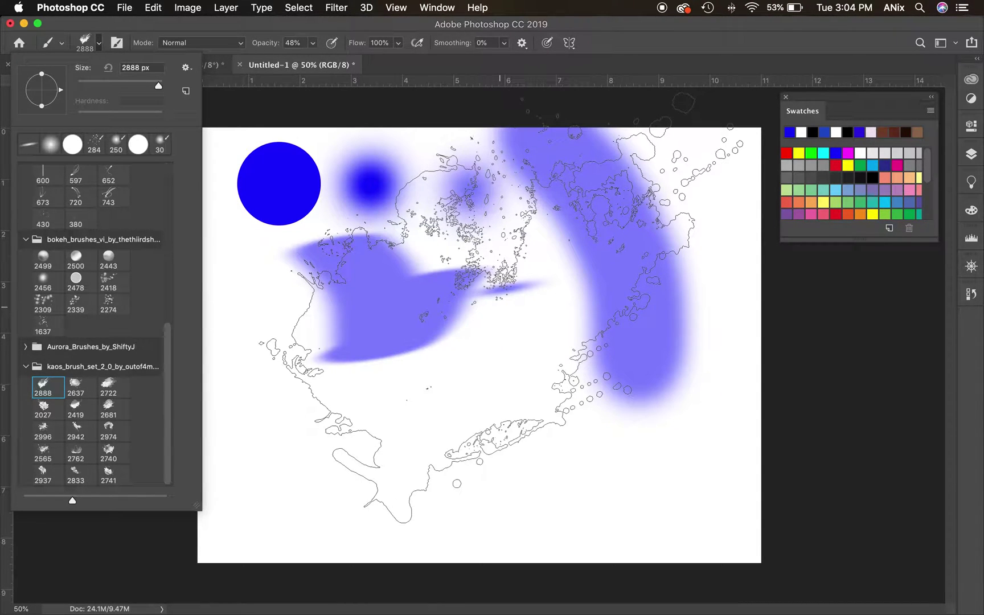
{"action": "left_click", "coordinate": [815, 152]}
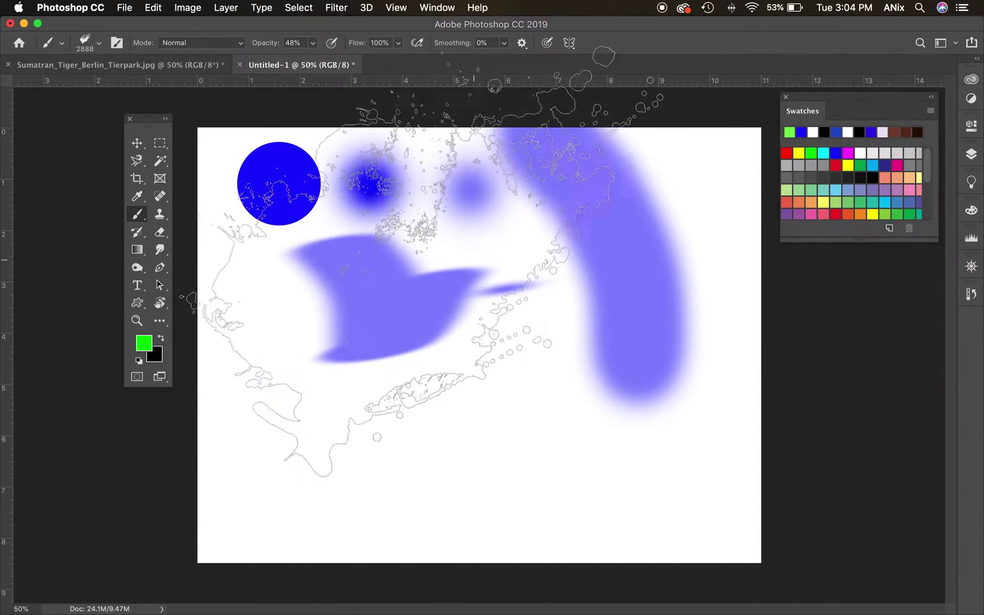
{"action": "mouse_move", "coordinate": [308, 267]}
{"action": "left_mouse_down"}
{"action": "mouse_move", "coordinate": [484, 273]}
{"action": "mouse_move", "coordinate": [569, 376]}
{"action": "left_mouse_up"}
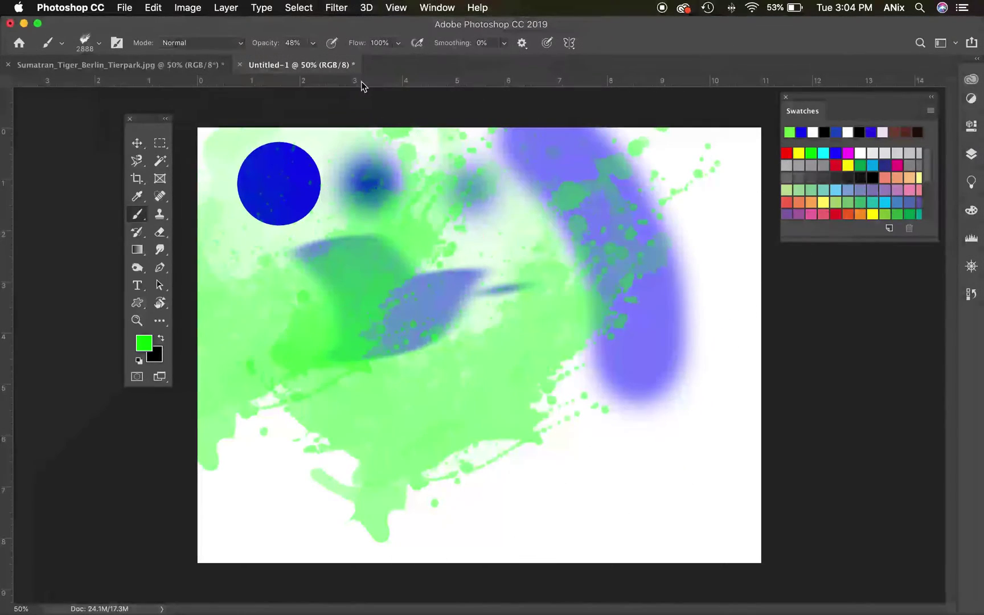
Stamp a black splatter over the green paint, then switch to Chrome's tiger image search
{"action": "left_click", "coordinate": [314, 43]}
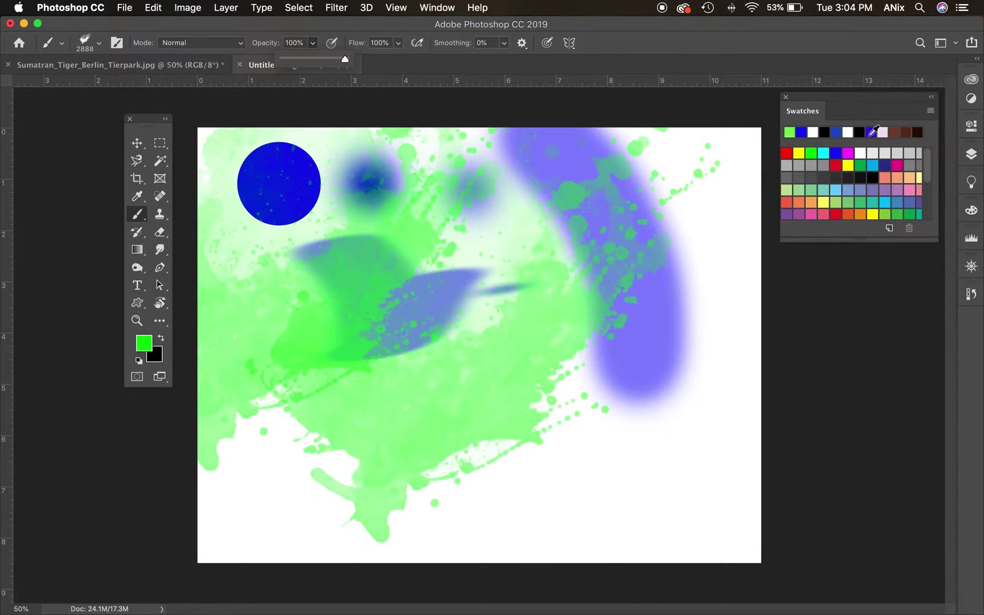
{"action": "left_click", "coordinate": [824, 132]}
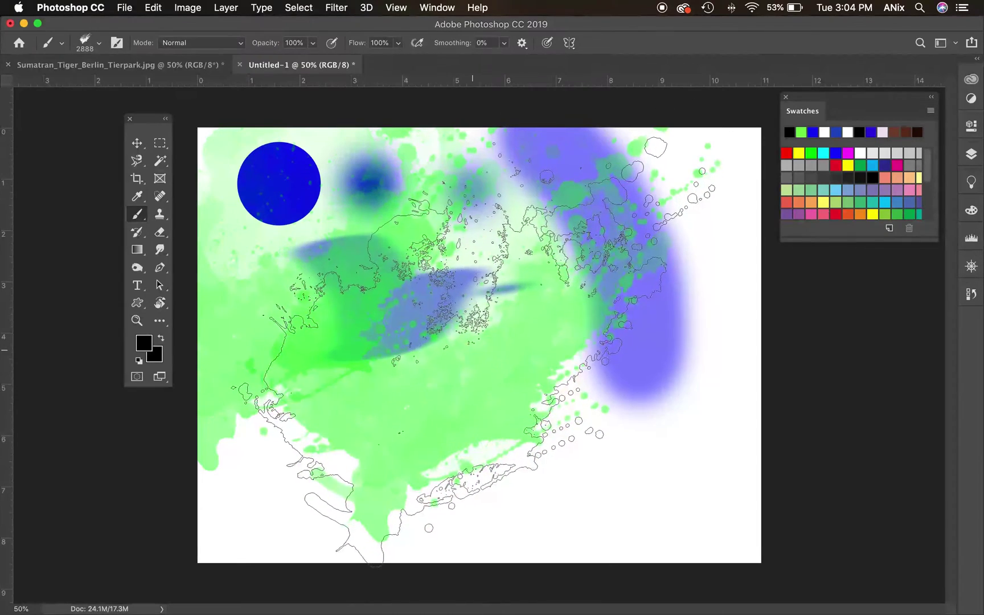
{"action": "left_click", "coordinate": [477, 336]}
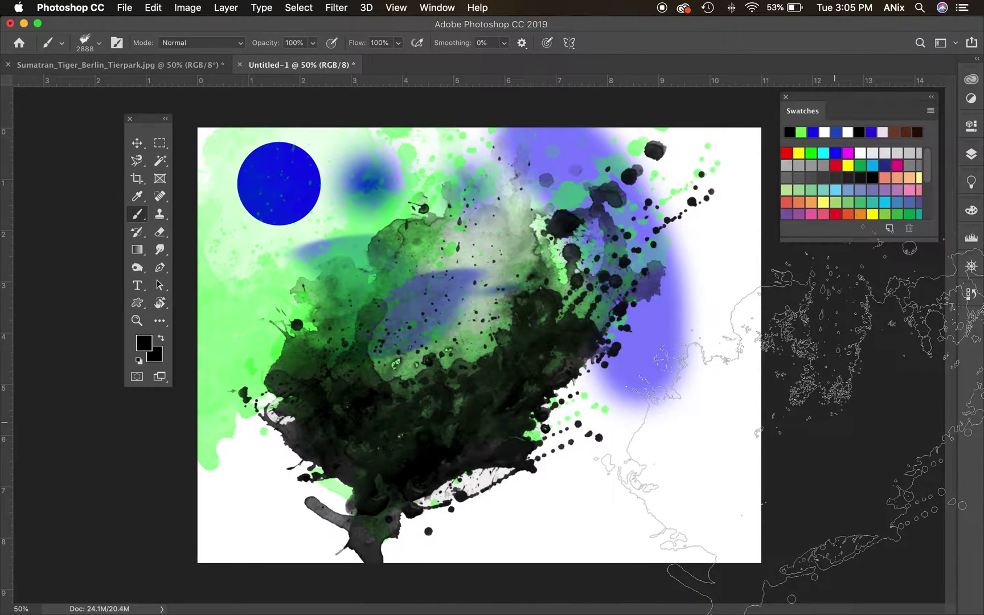
{"action": "left_click", "coordinate": [352, 590]}
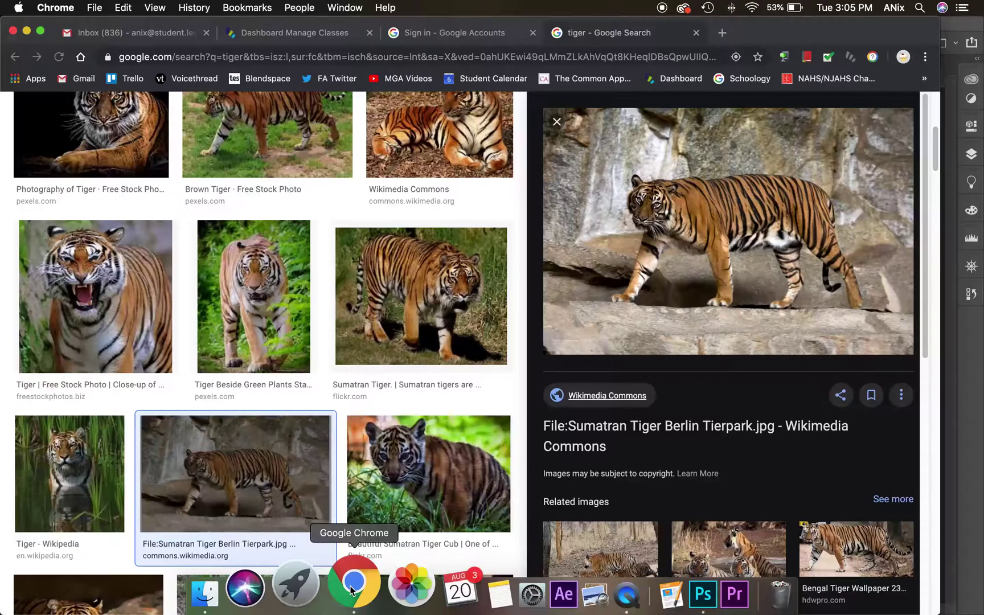
Load brushking.eu in a new browser tab
{"action": "left_click", "coordinate": [720, 33]}
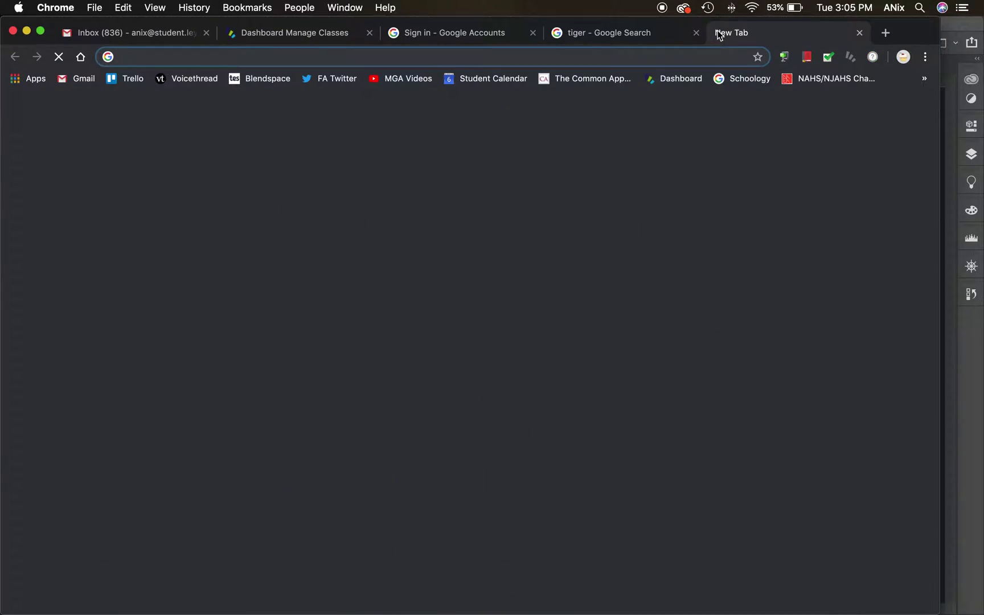
{"action": "type", "text": "brushking.eu"}
{"action": "key", "text": "Return"}
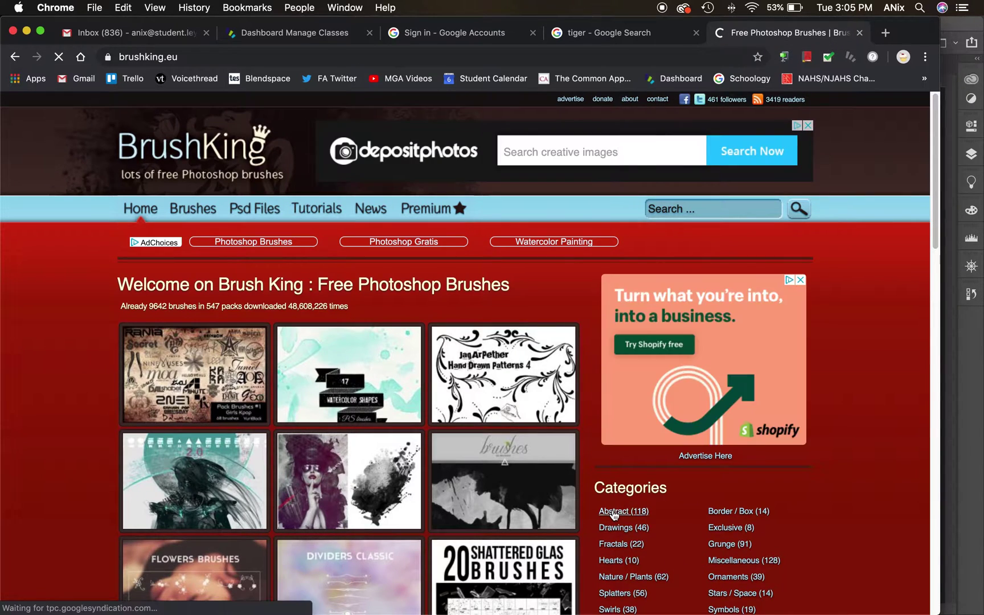
Open the Abstract Brushes 13 download page, then return to Photoshop
{"action": "left_click", "coordinate": [613, 514]}
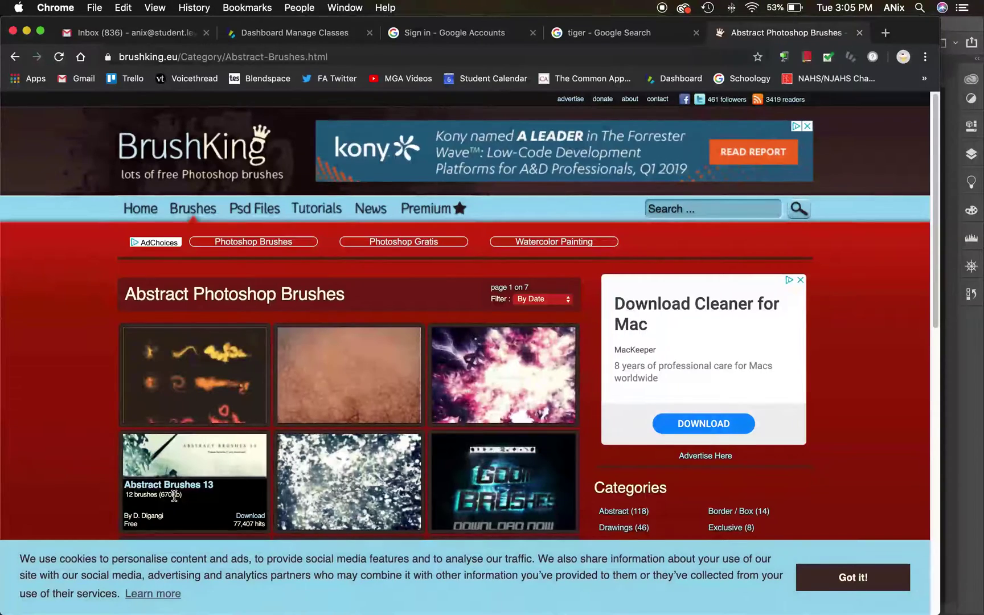
{"action": "left_click", "coordinate": [233, 456]}
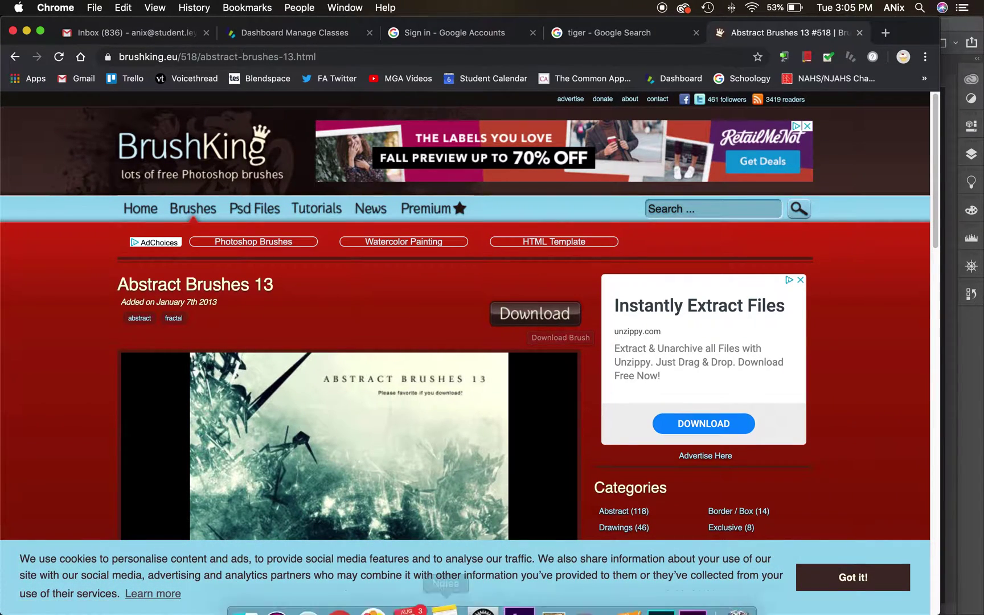
{"action": "mouse_move", "coordinate": [402, 610]}
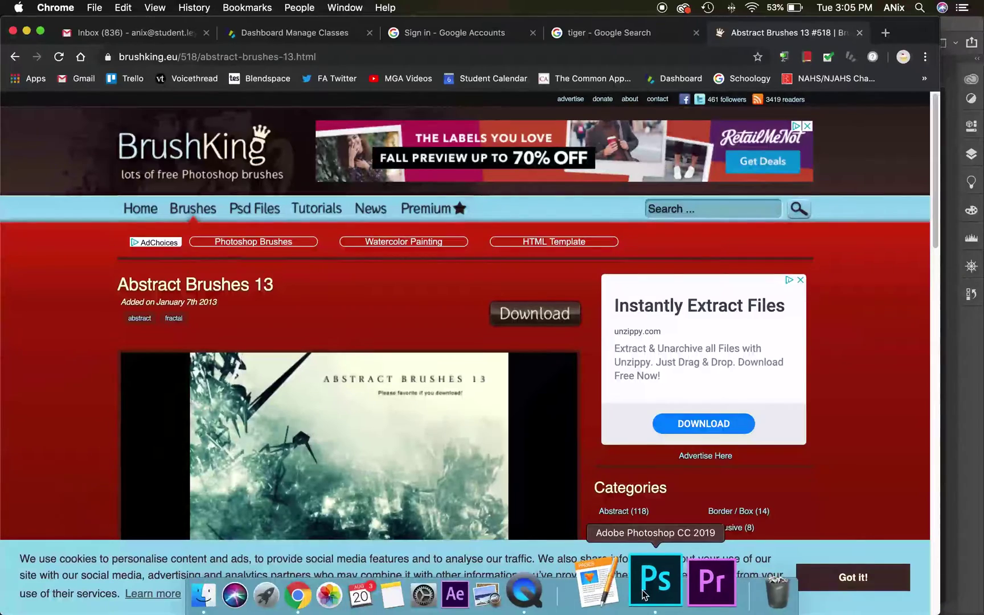
{"action": "left_click", "coordinate": [655, 581]}
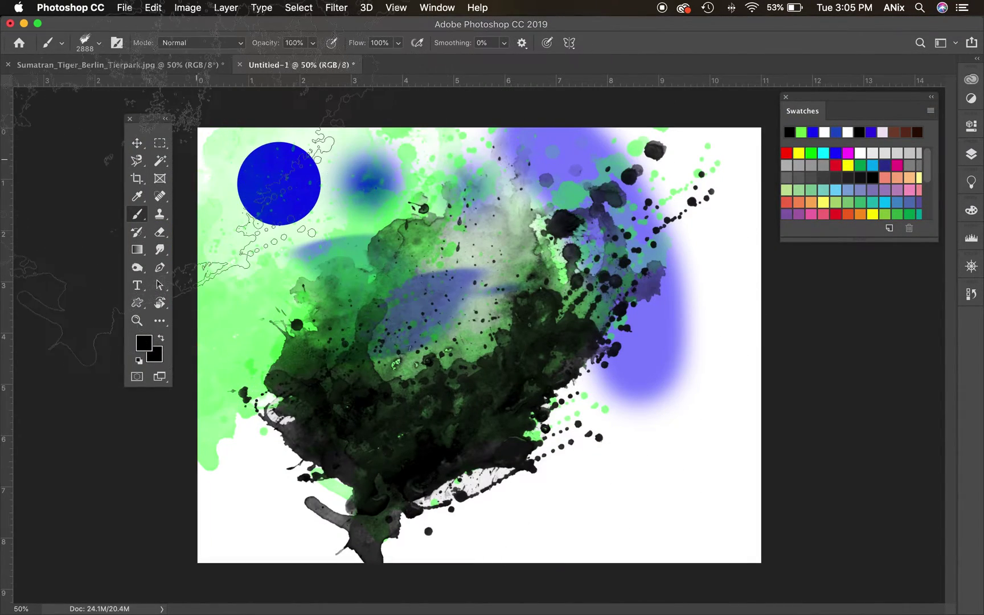
Reselect the Brush tool and darken most of the canvas with black splatters
{"action": "left_click", "coordinate": [137, 143]}
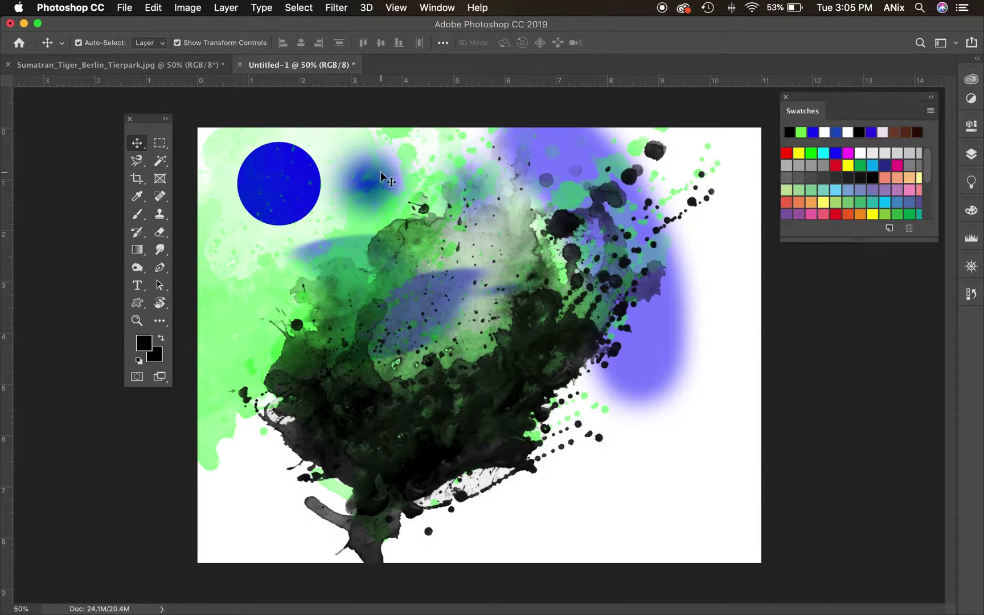
{"action": "left_click", "coordinate": [137, 213]}
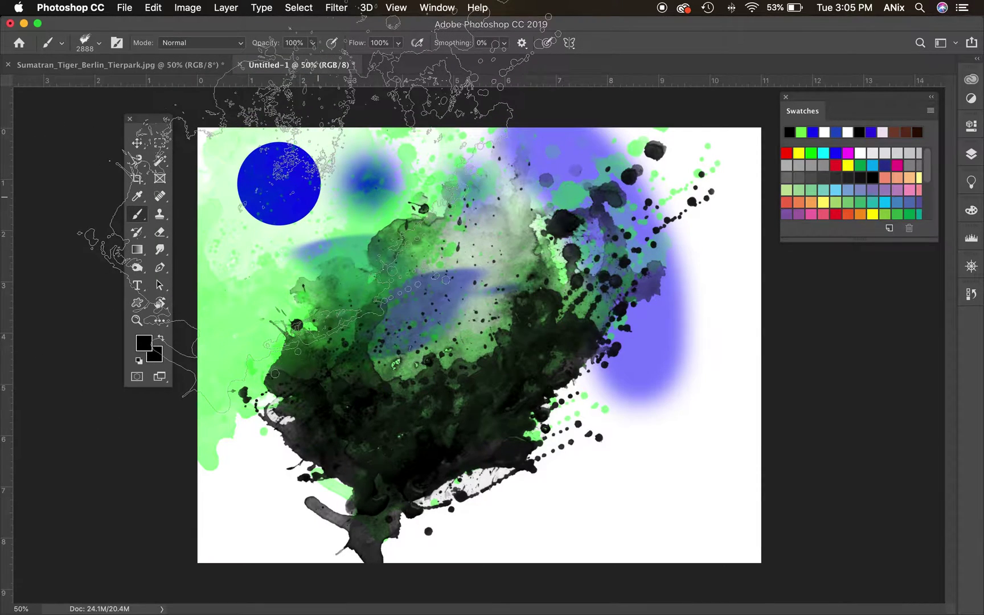
{"action": "mouse_move", "coordinate": [318, 197]}
{"action": "left_mouse_down"}
{"action": "mouse_move", "coordinate": [835, 527]}
{"action": "mouse_move", "coordinate": [711, 427]}
{"action": "left_mouse_up"}
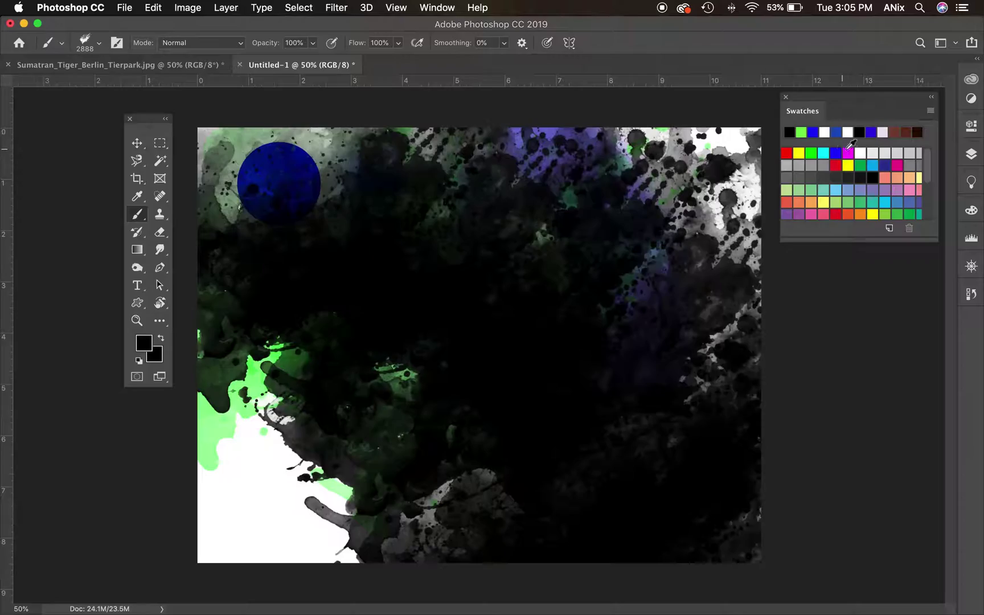
Paint a large magenta splatter across the lower left, pick green, and shrink the brush to 1300 px
{"action": "left_click", "coordinate": [848, 153]}
{"action": "left_click_drag", "start_coordinate": [417, 285], "coordinate": [636, 308]}
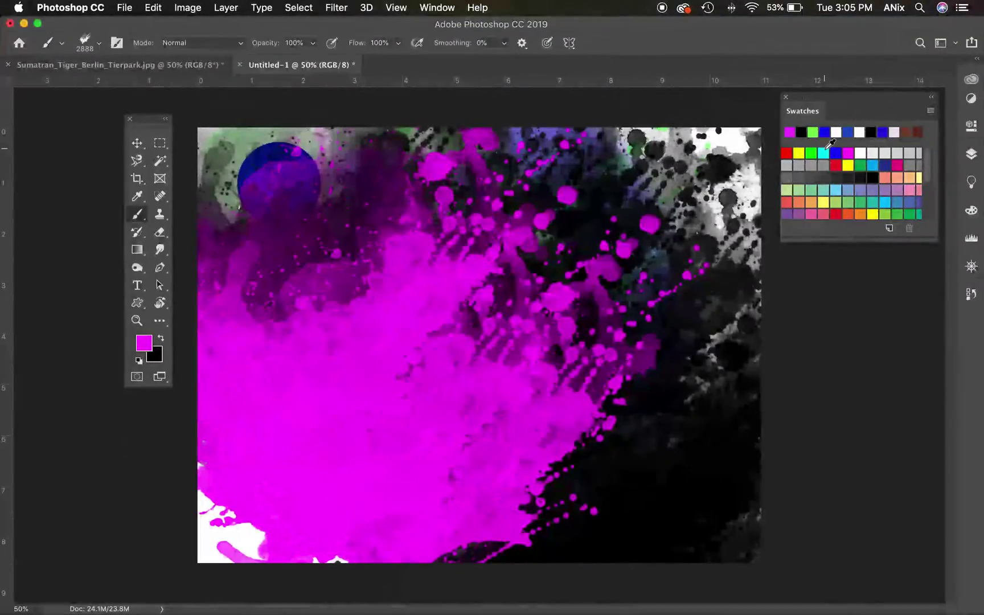
{"action": "left_click", "coordinate": [811, 152]}
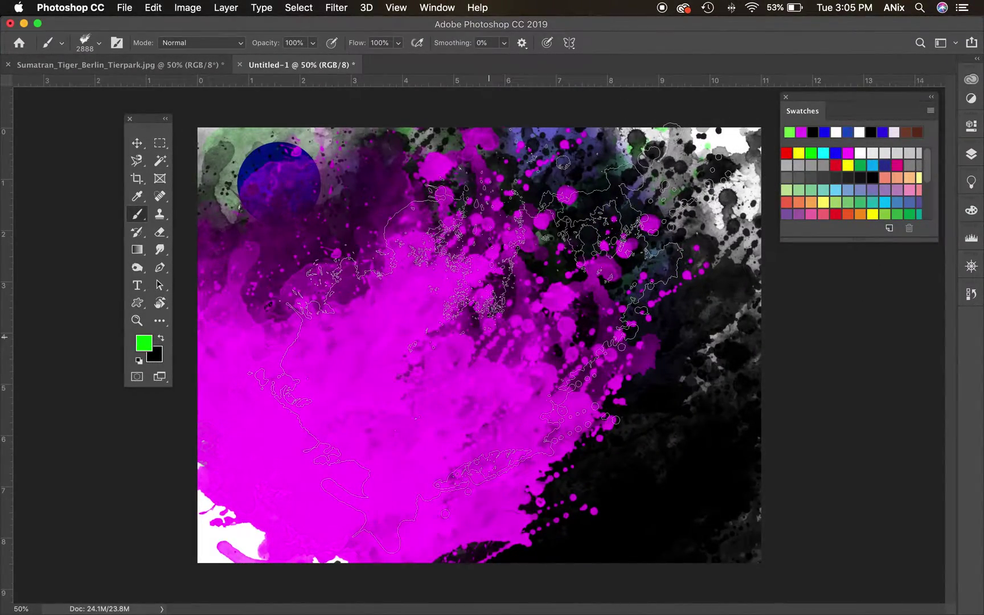
{"action": "key", "text": "bracketleft"}
{"action": "key", "text": "bracketleft"}
{"action": "key", "text": "bracketleft"}
{"action": "key", "text": "bracketleft"}
{"action": "key", "text": "bracketleft"}
{"action": "key", "text": "bracketleft"}
{"action": "key", "text": "bracketleft"}
{"action": "key", "text": "bracketleft"}
{"action": "key", "text": "bracketleft"}
{"action": "key", "text": "bracketleft"}
{"action": "key", "text": "bracketleft"}
{"action": "key", "text": "bracketleft"}
{"action": "key", "text": "bracketleft"}
{"action": "key", "text": "bracketleft"}
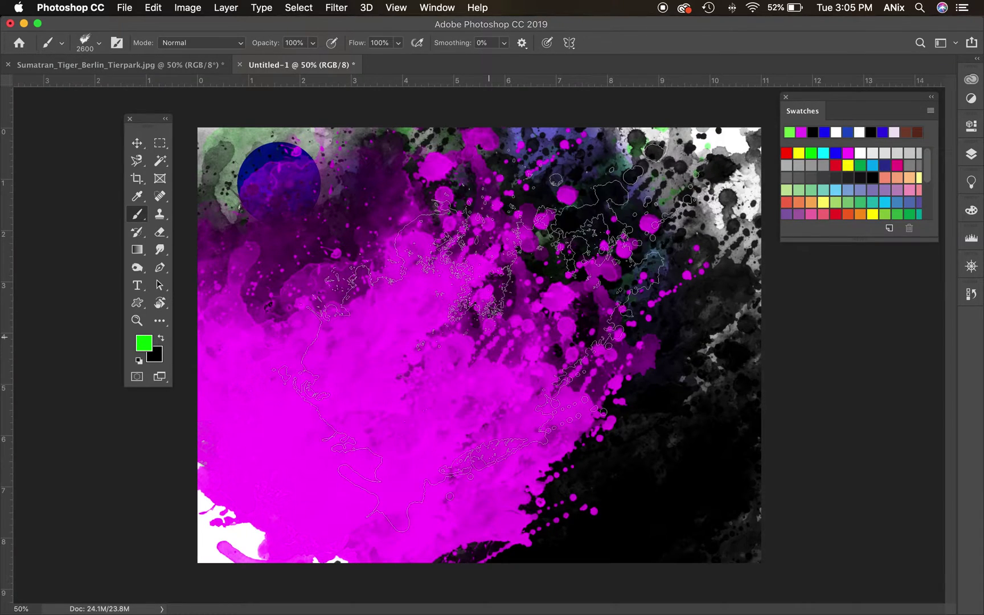
{"action": "key", "text": "bracketleft"}
{"action": "key", "text": "bracketleft"}
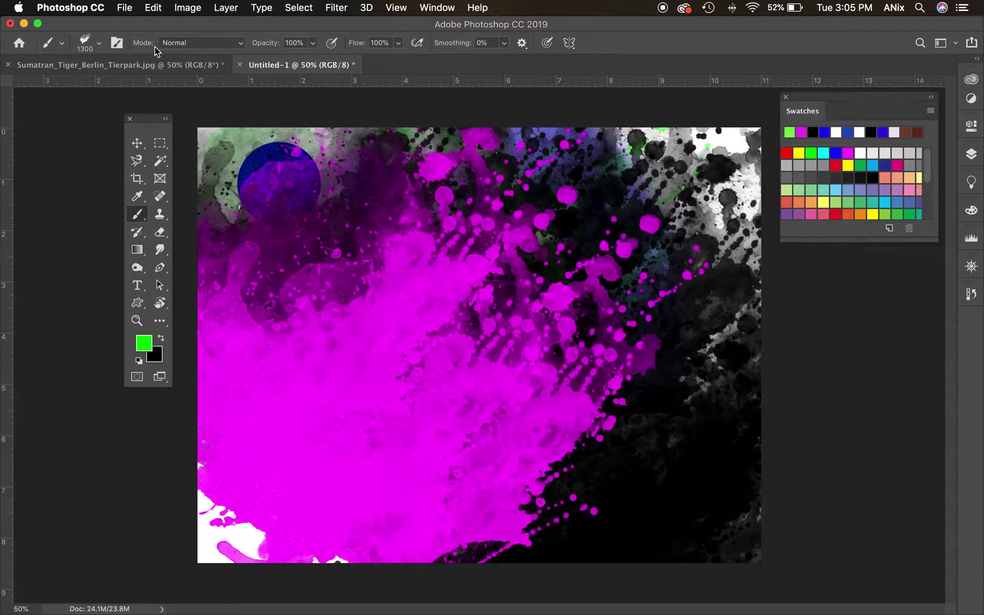
Try brush sizes of 79 to 201 px in the preset picker, dismissing the invalid-size warning
{"action": "left_click", "coordinate": [99, 45]}
{"action": "left_click_drag", "start_coordinate": [155, 87], "coordinate": [111, 87]}
{"action": "left_click", "coordinate": [141, 86]}
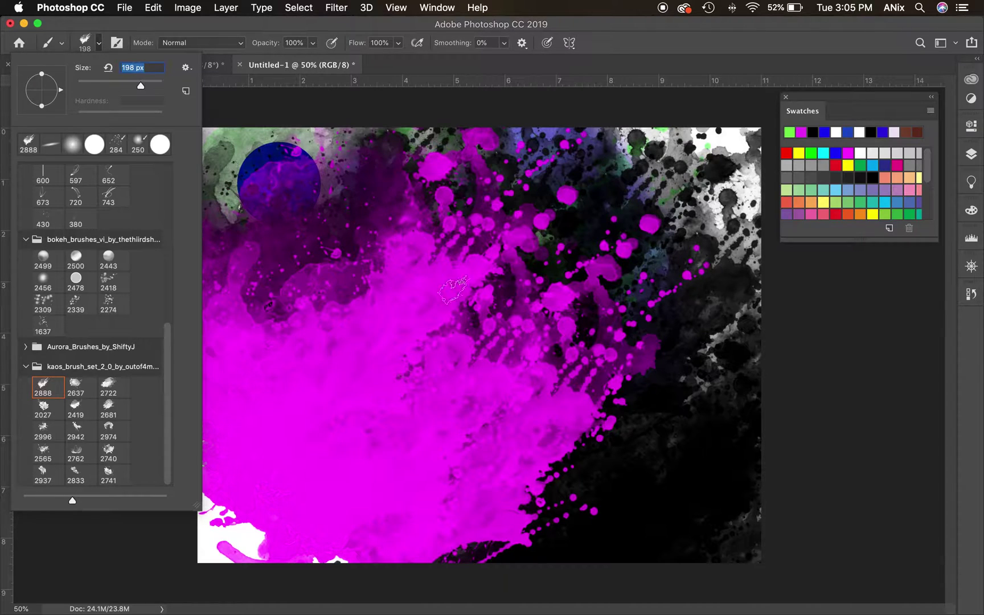
{"action": "left_click", "coordinate": [141, 86]}
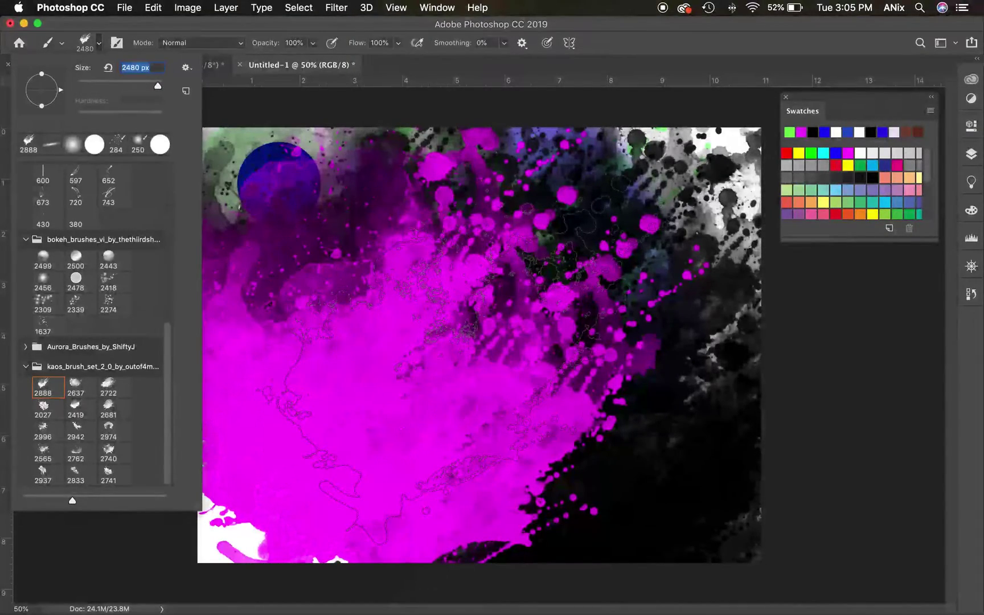
{"action": "type", "text": "]"}
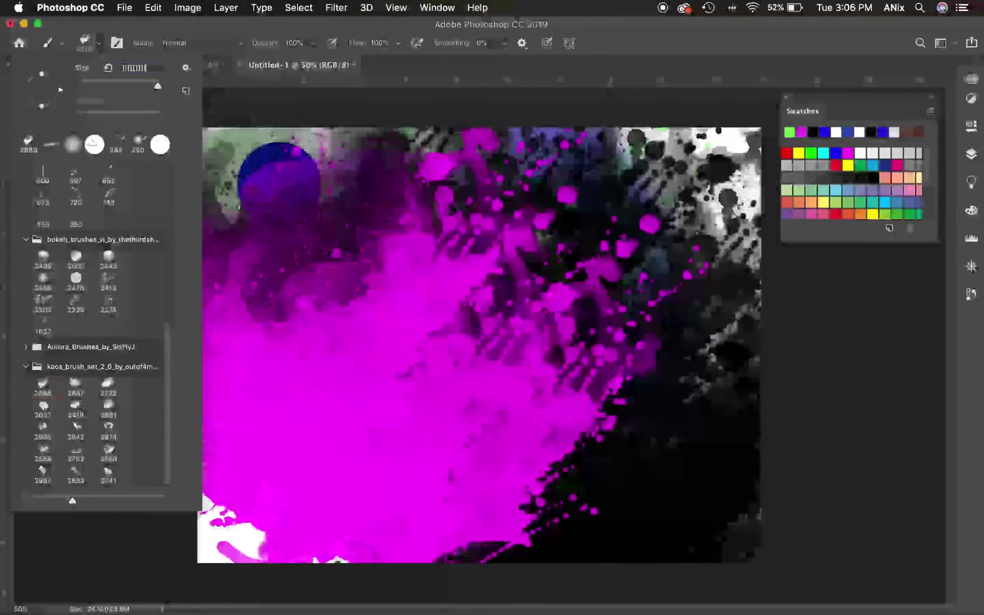
{"action": "key", "text": "super+a"}
{"action": "key", "text": "BackSpace"}
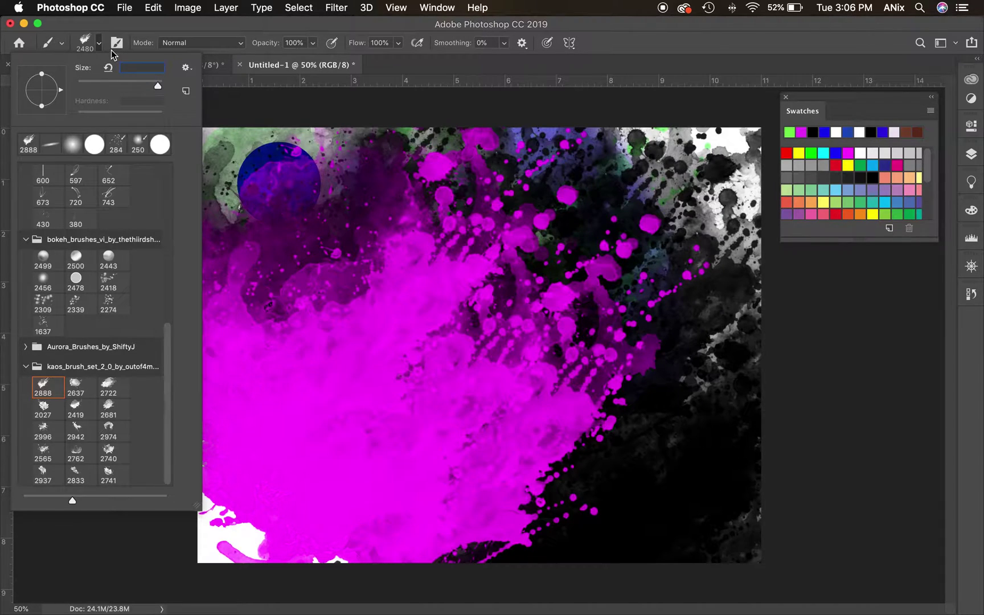
{"action": "key", "text": "Return"}
{"action": "left_click", "coordinate": [616, 225]}
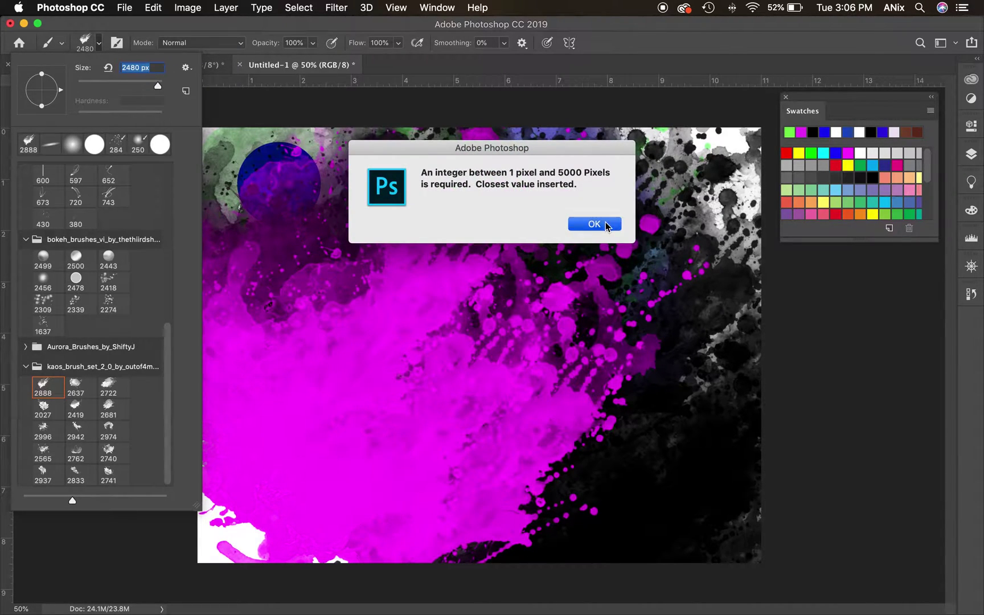
Set the brush to 2300 px and stamp a green splatter over the magenta paint
{"action": "left_click", "coordinate": [151, 23]}
{"action": "key", "text": "bracketright"}
{"action": "key", "text": "bracketright"}
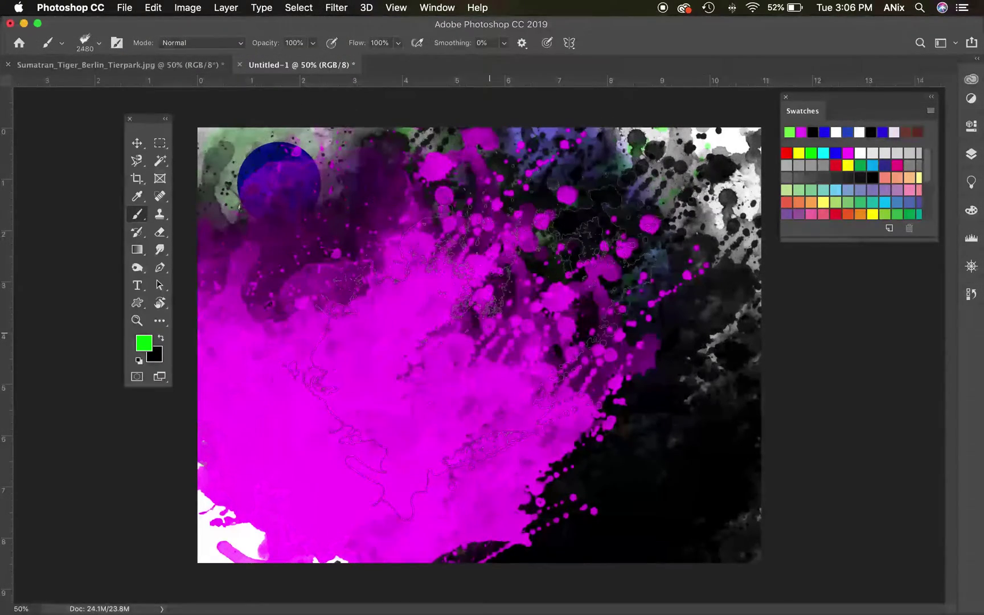
{"action": "key", "text": "bracketleft"}
{"action": "key", "text": "bracketleft"}
{"action": "key", "text": "bracketleft"}
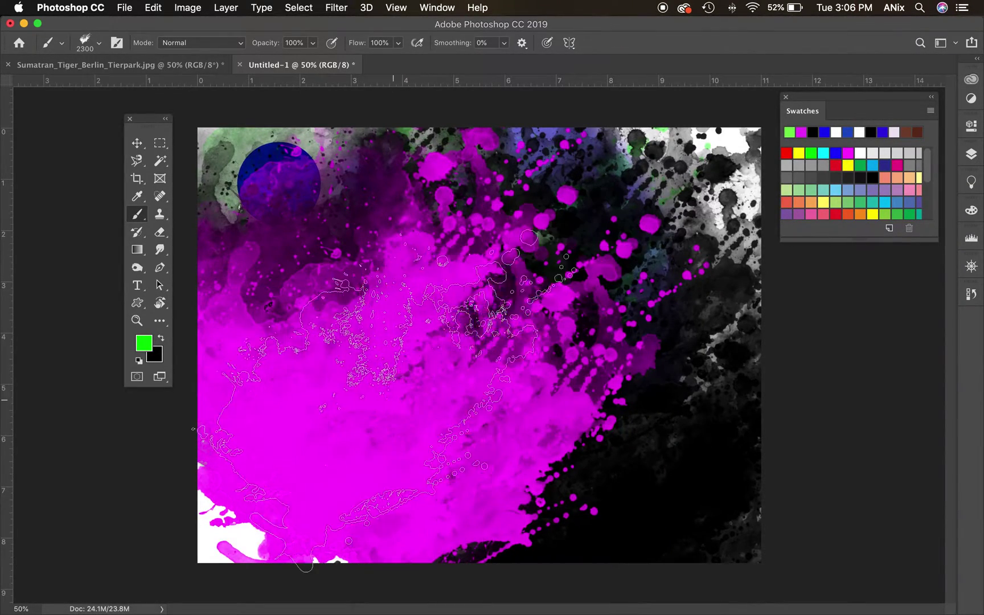
{"action": "left_click", "coordinate": [435, 387]}
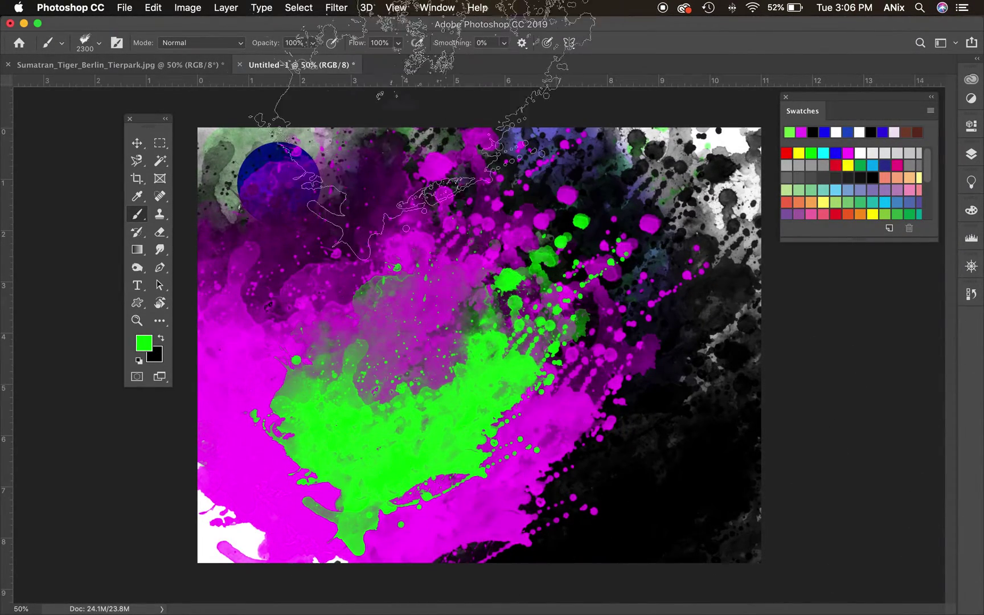
{"action": "left_click", "coordinate": [117, 43]}
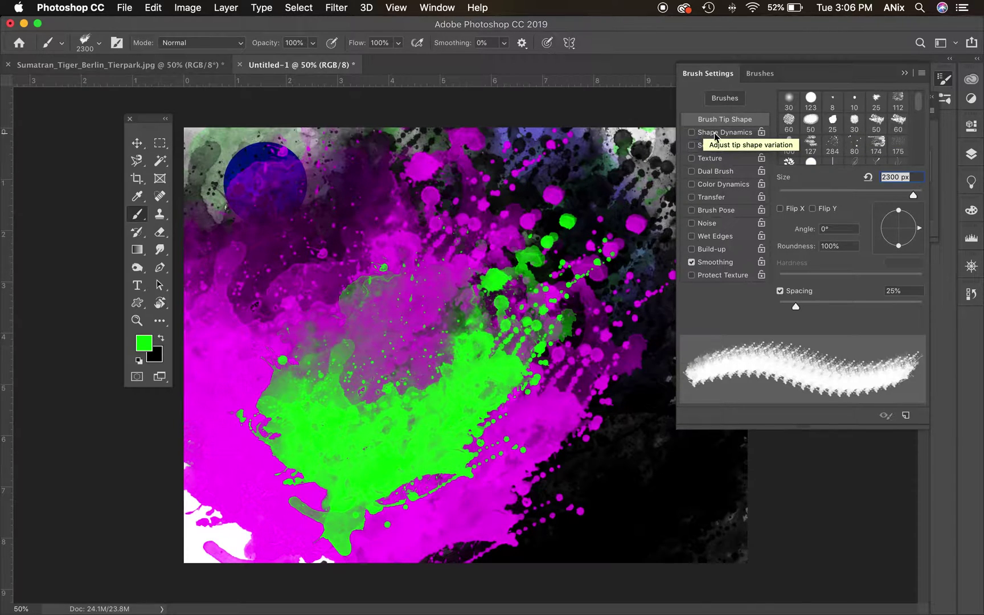
Enable Shape Dynamics in Brush Settings after briefly trying Scattering and Texture
{"action": "left_click", "coordinate": [729, 133]}
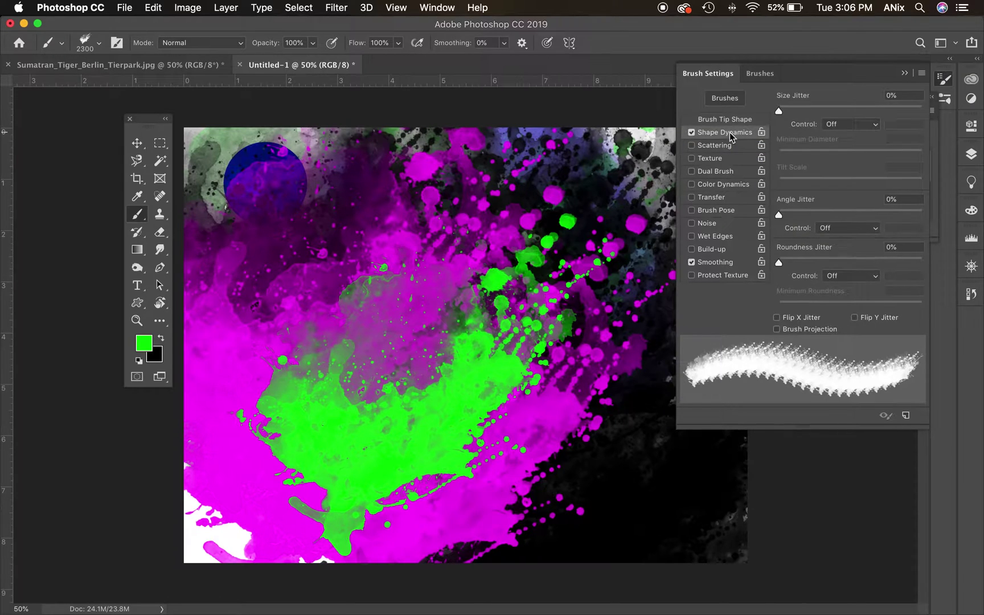
{"action": "left_click", "coordinate": [692, 133]}
{"action": "left_click", "coordinate": [700, 119]}
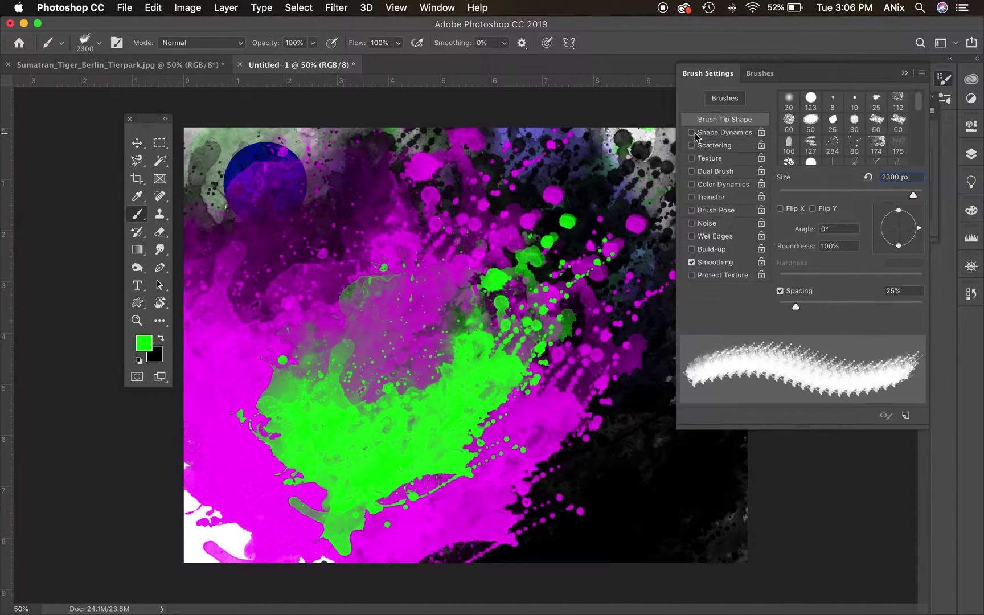
{"action": "left_click", "coordinate": [692, 132]}
{"action": "left_click", "coordinate": [691, 145]}
{"action": "left_click", "coordinate": [692, 159]}
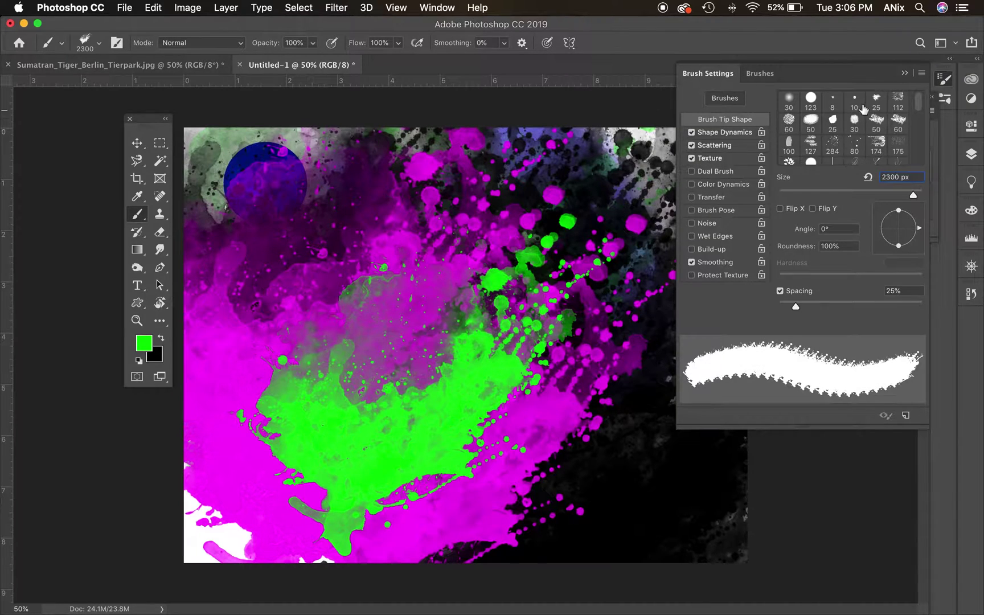
{"action": "left_click", "coordinate": [691, 133]}
{"action": "left_click", "coordinate": [692, 145]}
{"action": "left_click", "coordinate": [692, 158]}
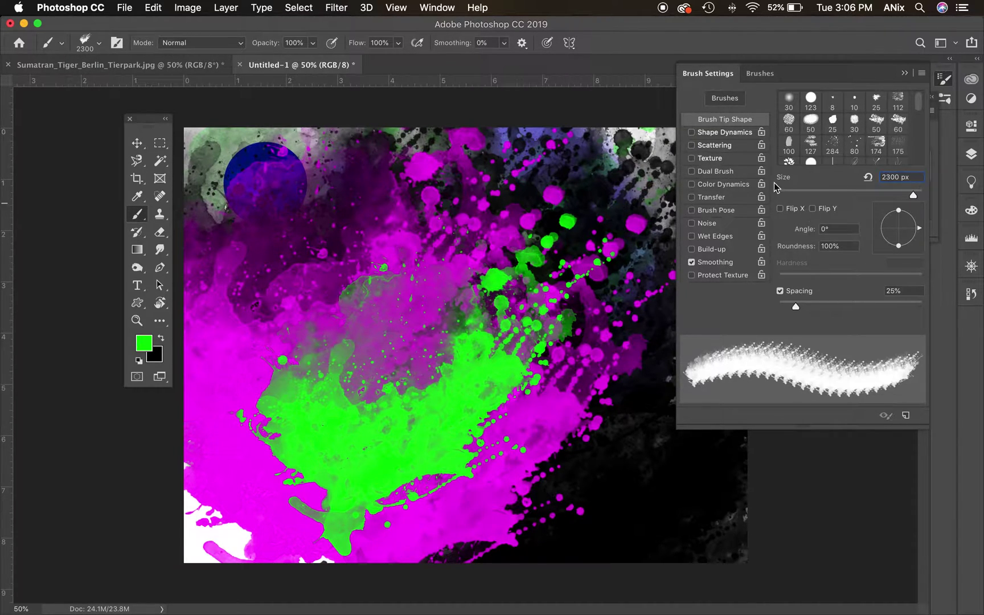
{"action": "left_click", "coordinate": [726, 133]}
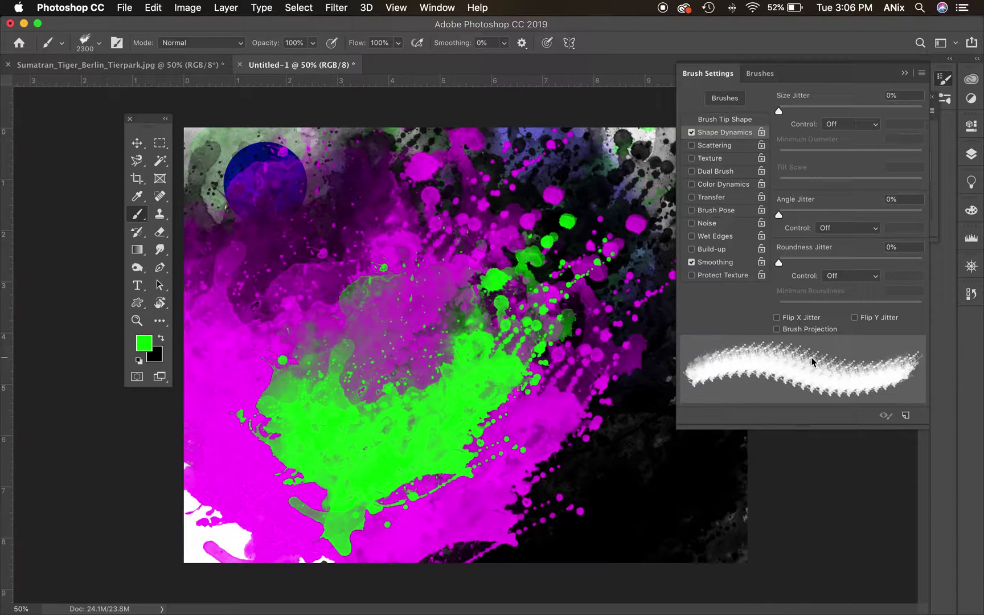
Shrink the brush to 1100, switch to white, and paint a splatter stroke across the upper canvas
{"action": "key", "text": "bracketleft"}
{"action": "key", "text": "bracketleft"}
{"action": "key", "text": "bracketleft"}
{"action": "key", "text": "bracketleft"}
{"action": "key", "text": "bracketleft"}
{"action": "key", "text": "bracketleft"}
{"action": "key", "text": "bracketleft"}
{"action": "key", "text": "bracketleft"}
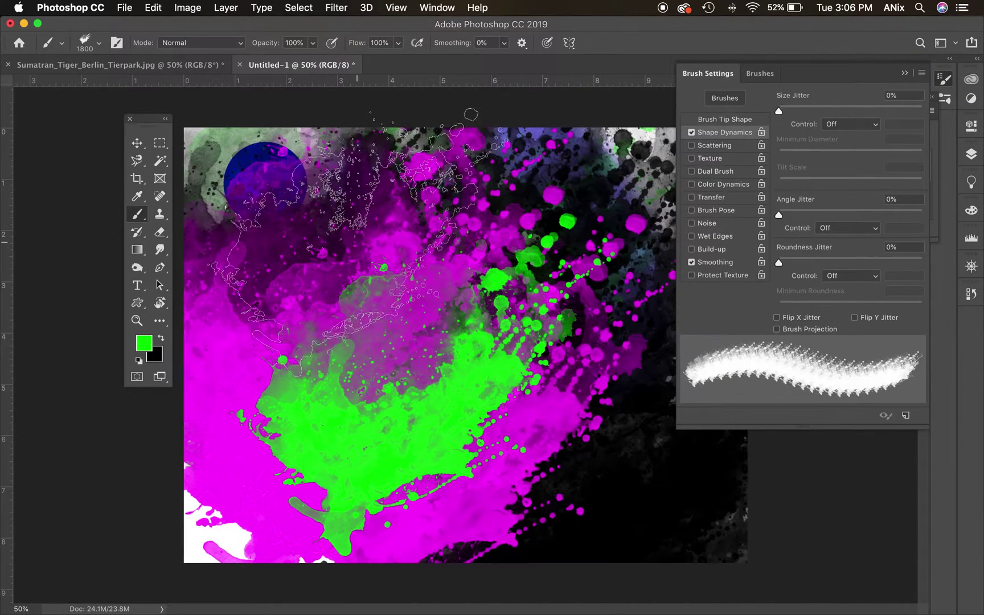
{"action": "key", "text": "bracketleft"}
{"action": "key", "text": "bracketleft"}
{"action": "key", "text": "bracketleft"}
{"action": "key", "text": "bracketleft"}
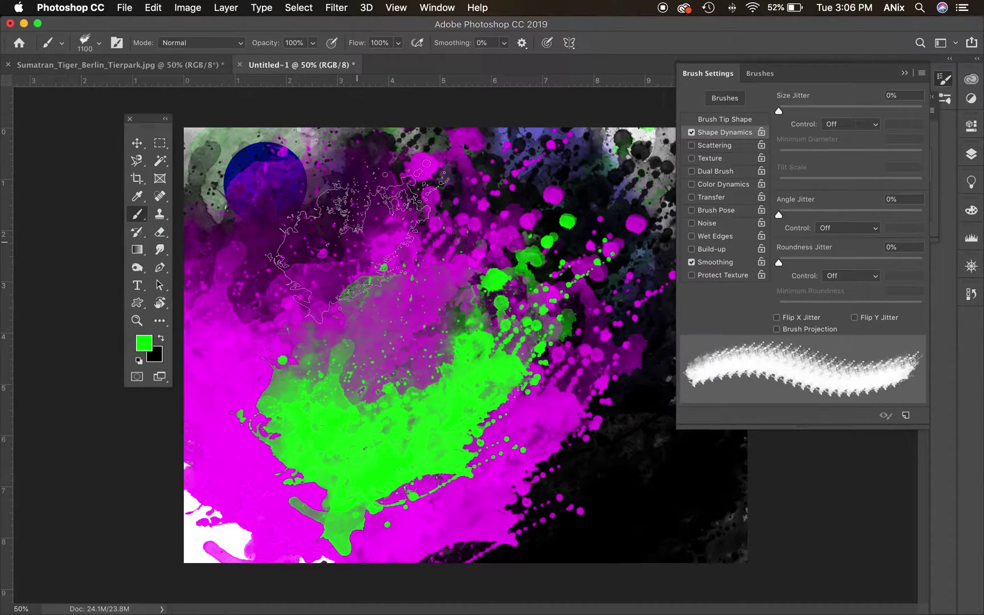
{"action": "left_click", "coordinate": [138, 361]}
{"action": "left_click", "coordinate": [161, 338]}
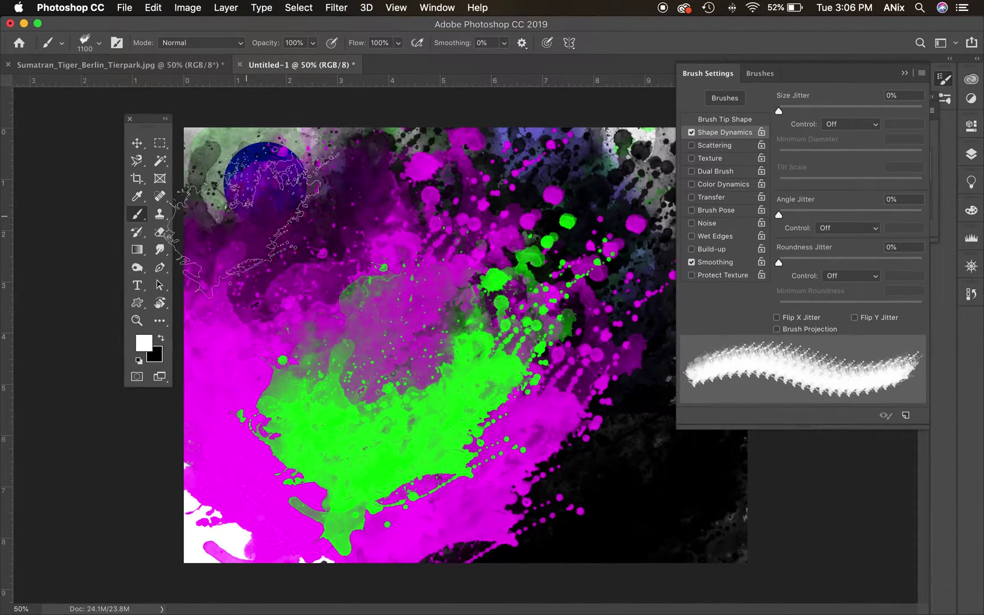
{"action": "left_click_drag", "start_coordinate": [265, 222], "coordinate": [501, 240]}
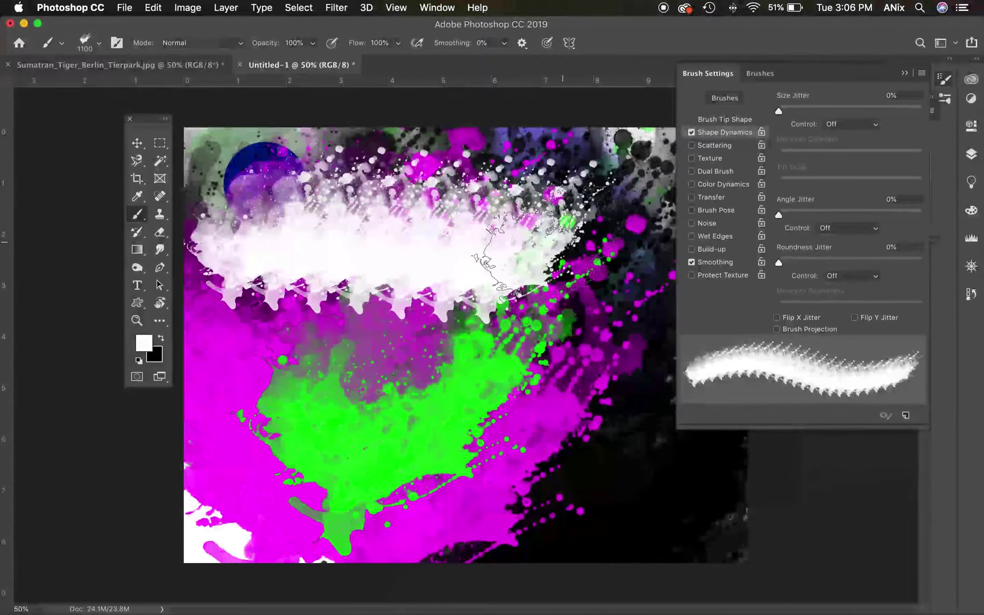
Set Size Jitter 69%, Angle Jitter 41%, Minimum Diameter 40%, Roundness Jitter 17%, and enable Scattering
{"action": "left_click_drag", "start_coordinate": [780, 110], "coordinate": [883, 129]}
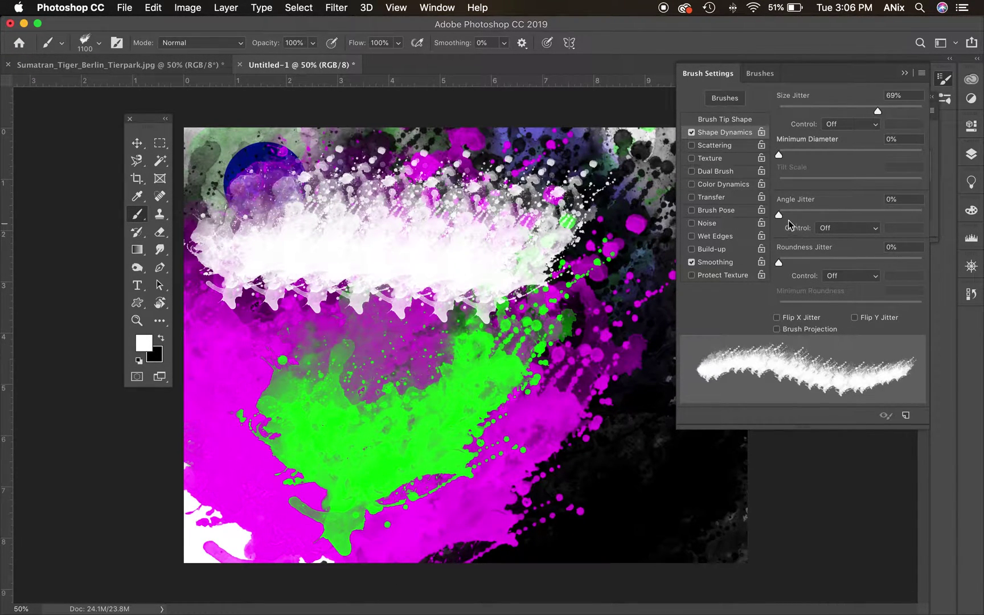
{"action": "left_click_drag", "start_coordinate": [778, 216], "coordinate": [838, 218]}
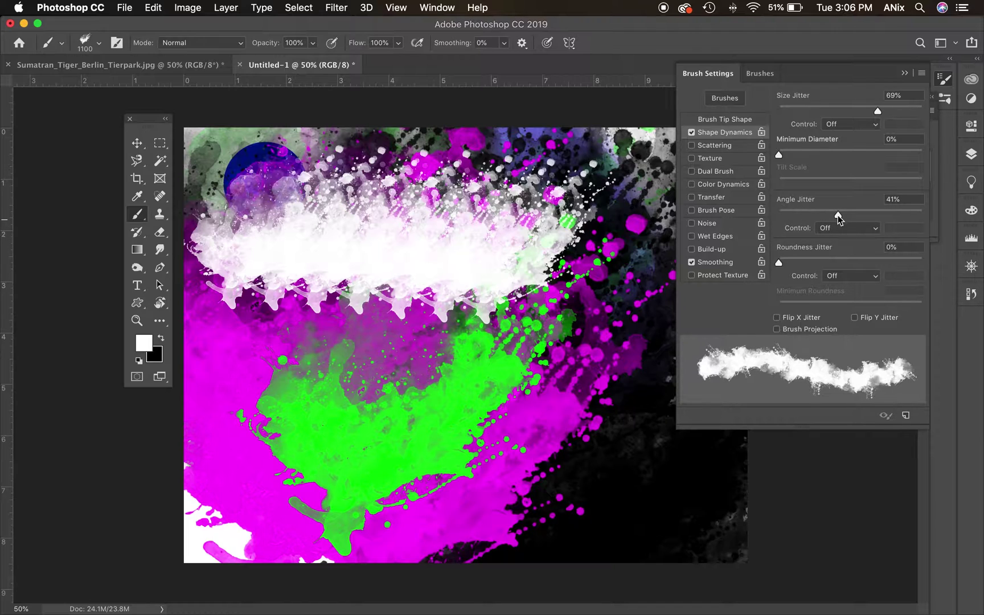
{"action": "left_click_drag", "start_coordinate": [781, 156], "coordinate": [838, 158]}
{"action": "left_click_drag", "start_coordinate": [779, 263], "coordinate": [804, 263]}
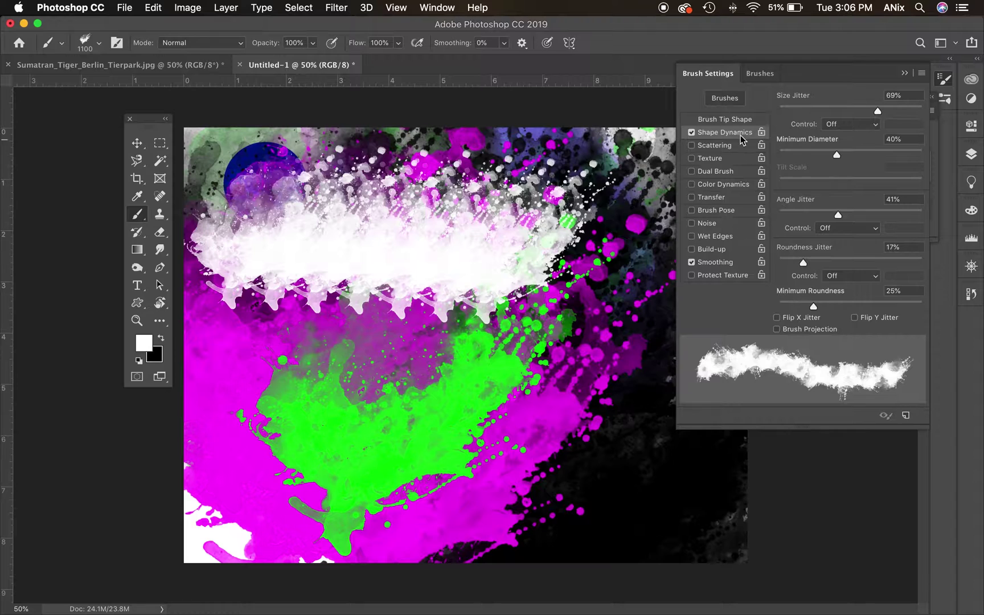
{"action": "left_click", "coordinate": [692, 145]}
Set Scatter 167%, Count Jitter 14%, tip angle -120°, maximum spacing, and brush size 500 px
{"action": "left_click", "coordinate": [731, 147]}
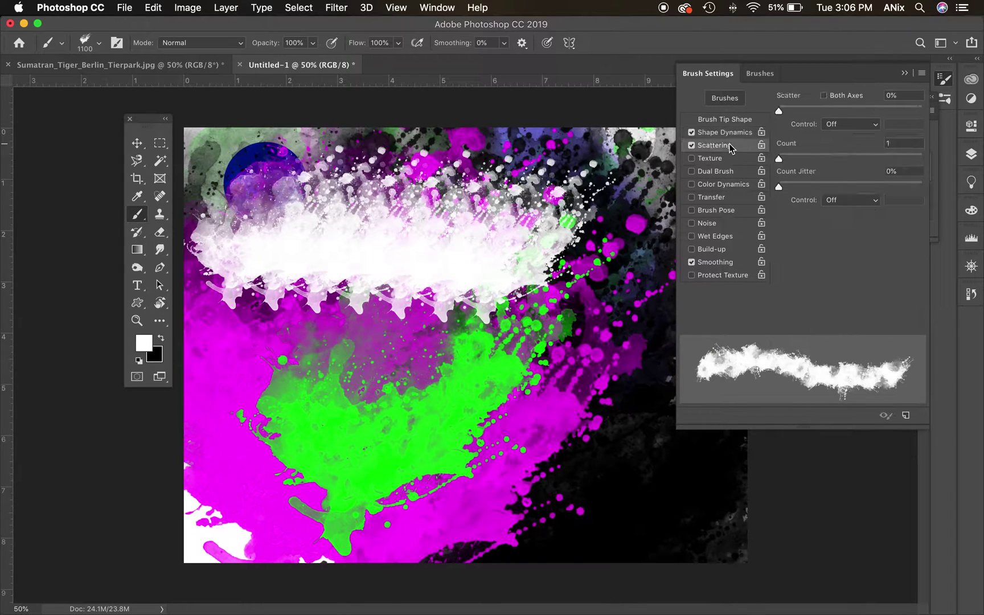
{"action": "mouse_move", "coordinate": [783, 113]}
{"action": "left_mouse_down"}
{"action": "mouse_move", "coordinate": [819, 112]}
{"action": "mouse_move", "coordinate": [802, 113]}
{"action": "left_mouse_up"}
{"action": "mouse_move", "coordinate": [779, 188]}
{"action": "left_mouse_down"}
{"action": "mouse_move", "coordinate": [799, 188]}
{"action": "mouse_move", "coordinate": [822, 160]}
{"action": "mouse_move", "coordinate": [791, 164]}
{"action": "left_mouse_up"}
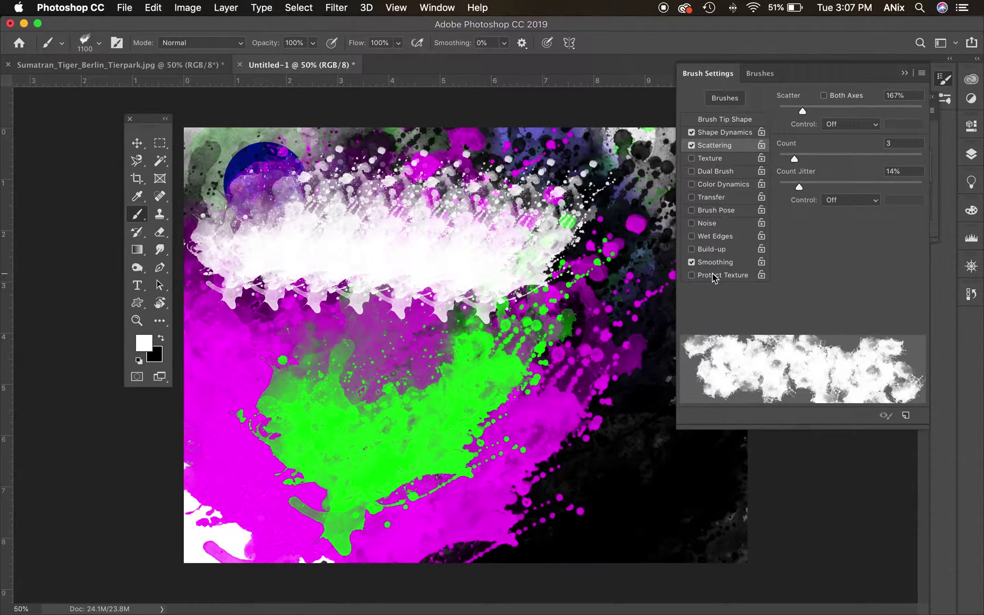
{"action": "left_click", "coordinate": [725, 120]}
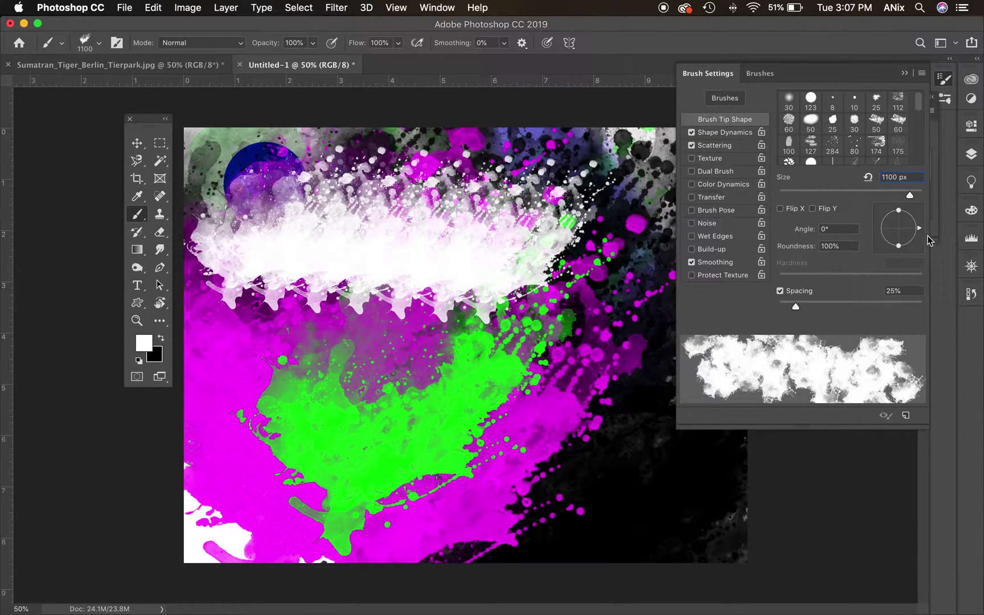
{"action": "mouse_move", "coordinate": [920, 230]}
{"action": "left_mouse_down"}
{"action": "mouse_move", "coordinate": [916, 247]}
{"action": "mouse_move", "coordinate": [891, 252]}
{"action": "left_mouse_up"}
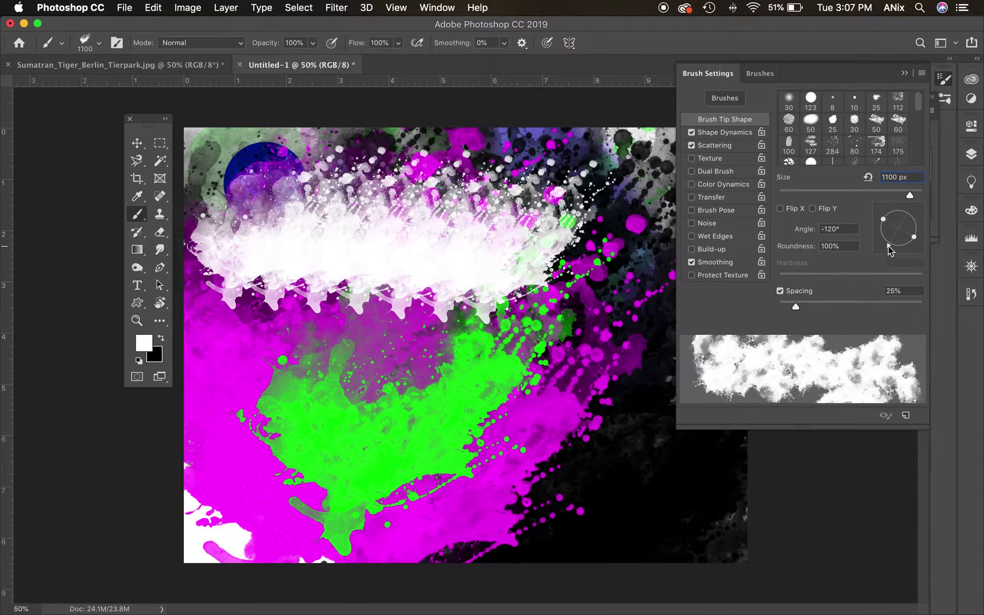
{"action": "left_click", "coordinate": [780, 208]}
{"action": "left_click", "coordinate": [780, 208]}
{"action": "left_click_drag", "start_coordinate": [795, 307], "coordinate": [779, 308]}
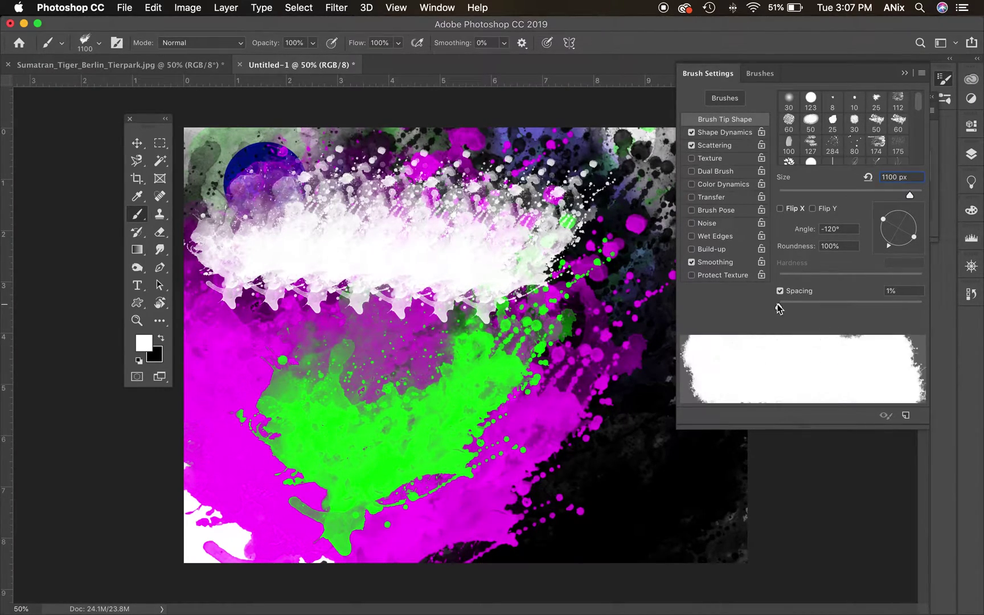
{"action": "mouse_move", "coordinate": [779, 309]}
{"action": "left_mouse_down"}
{"action": "mouse_move", "coordinate": [932, 316]}
{"action": "mouse_move", "coordinate": [793, 310]}
{"action": "mouse_move", "coordinate": [803, 308]}
{"action": "left_mouse_up"}
{"action": "key", "text": "bracketleft"}
{"action": "key", "text": "bracketleft"}
{"action": "key", "text": "bracketleft"}
{"action": "key", "text": "bracketleft"}
{"action": "key", "text": "bracketleft"}
{"action": "key", "text": "bracketleft"}
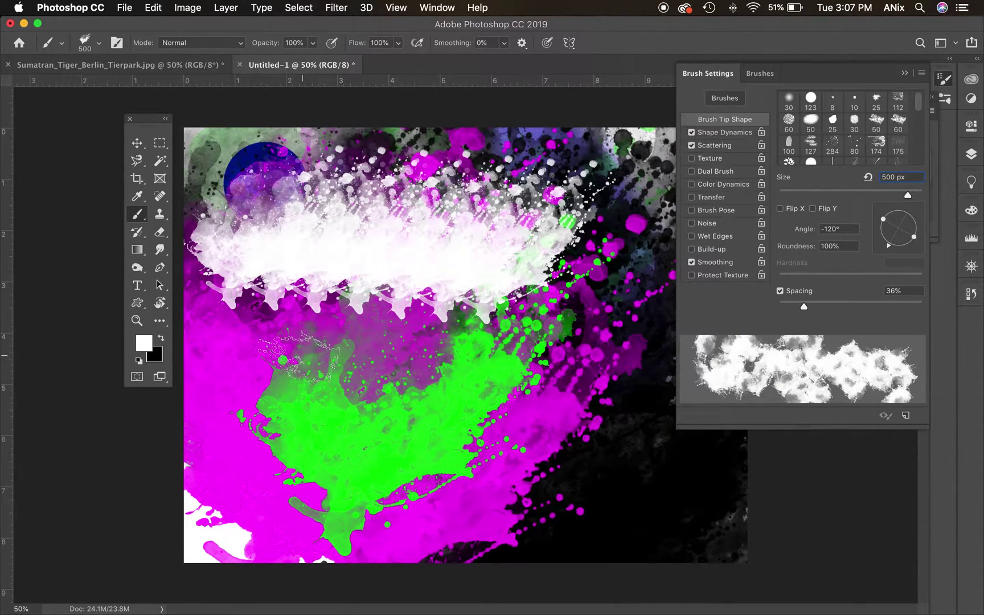
Paint a broad white stroke across the lower canvas, then disable Shape Dynamics, Scattering and Smoothing
{"action": "mouse_move", "coordinate": [228, 376]}
{"action": "left_mouse_down"}
{"action": "mouse_move", "coordinate": [456, 449]}
{"action": "mouse_move", "coordinate": [637, 481]}
{"action": "mouse_move", "coordinate": [746, 462]}
{"action": "mouse_move", "coordinate": [757, 449]}
{"action": "left_mouse_up"}
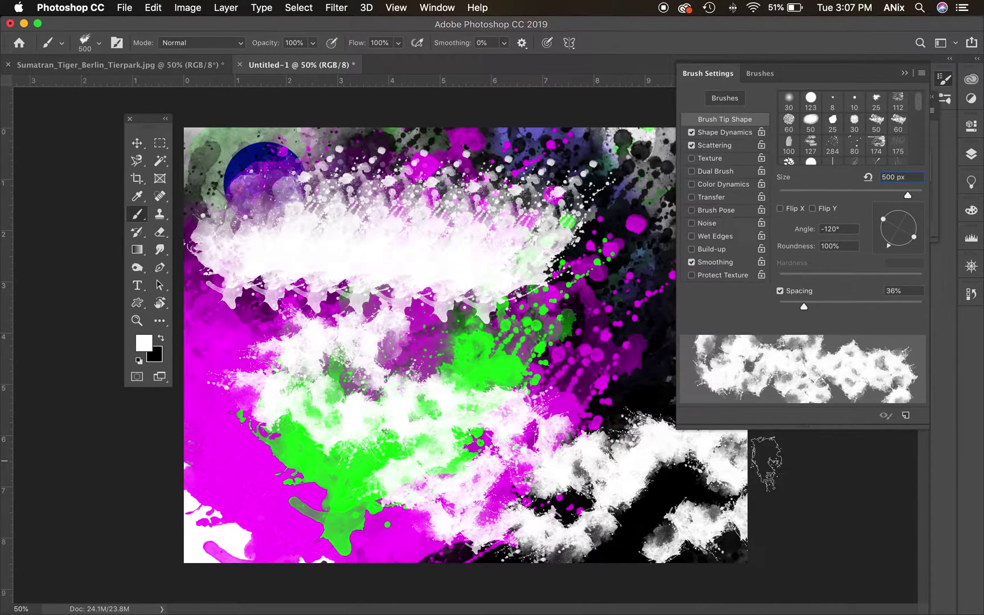
{"action": "left_click", "coordinate": [691, 132]}
{"action": "left_click", "coordinate": [691, 145]}
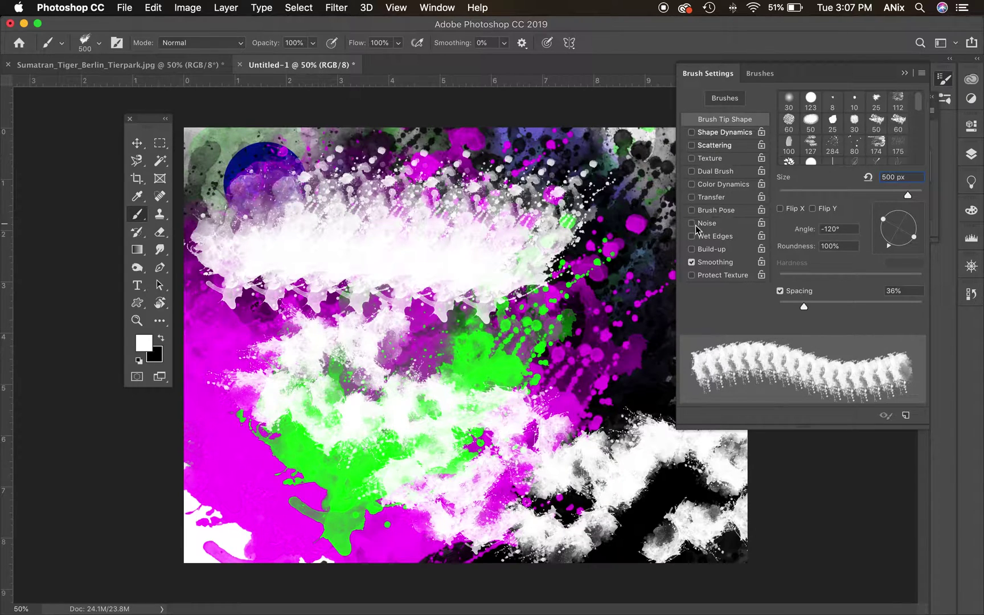
{"action": "left_click", "coordinate": [691, 263]}
{"action": "left_click", "coordinate": [900, 77]}
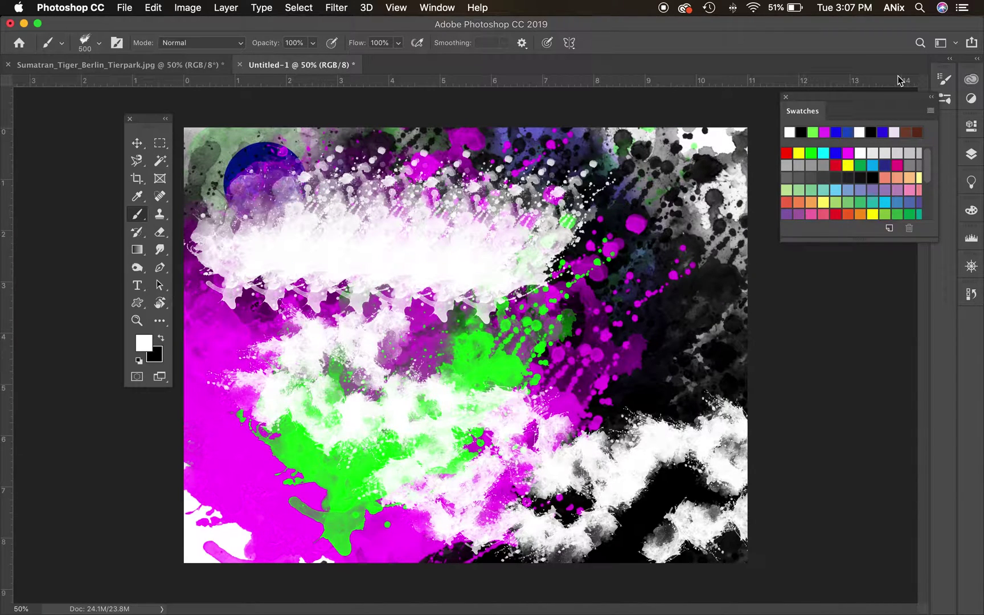
Switch to the Mixer Brush at 700 px and smear paint over the blue circle area
{"action": "left_click", "coordinate": [147, 219]}
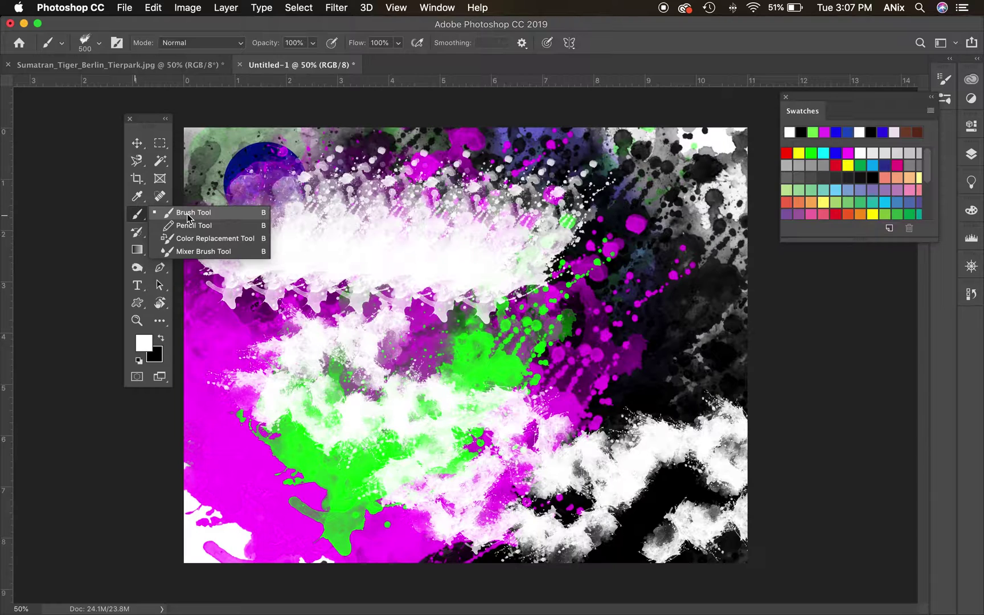
{"action": "left_click", "coordinate": [197, 252]}
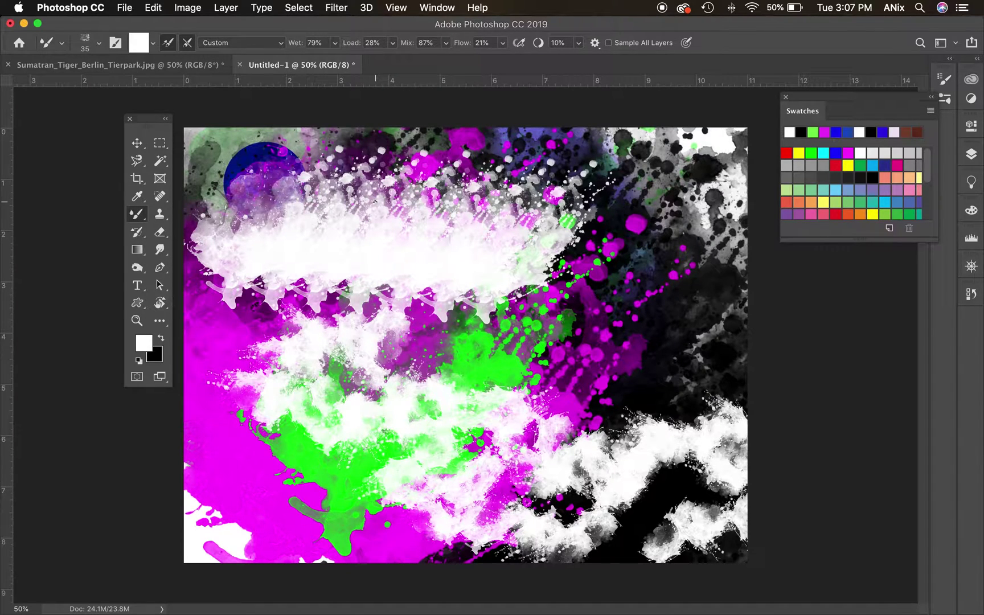
{"action": "key", "text": "bracketright"}
{"action": "key", "text": "bracketright"}
{"action": "key", "text": "bracketright"}
{"action": "key", "text": "bracketright"}
{"action": "key", "text": "bracketright"}
{"action": "key", "text": "bracketright"}
{"action": "key", "text": "bracketright"}
{"action": "key", "text": "bracketright"}
{"action": "key", "text": "bracketright"}
{"action": "key", "text": "bracketright"}
{"action": "key", "text": "bracketright"}
{"action": "key", "text": "bracketright"}
{"action": "key", "text": "bracketright"}
{"action": "key", "text": "bracketright"}
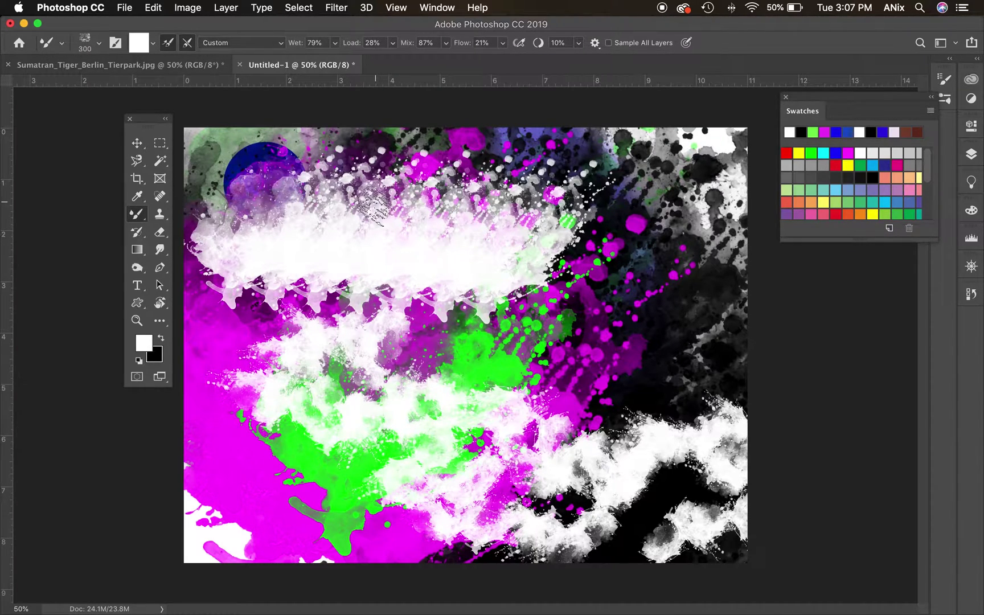
{"action": "mouse_move", "coordinate": [371, 199]}
{"action": "left_mouse_down"}
{"action": "mouse_move", "coordinate": [367, 149]}
{"action": "mouse_move", "coordinate": [299, 189]}
{"action": "mouse_move", "coordinate": [262, 179]}
{"action": "left_mouse_up"}
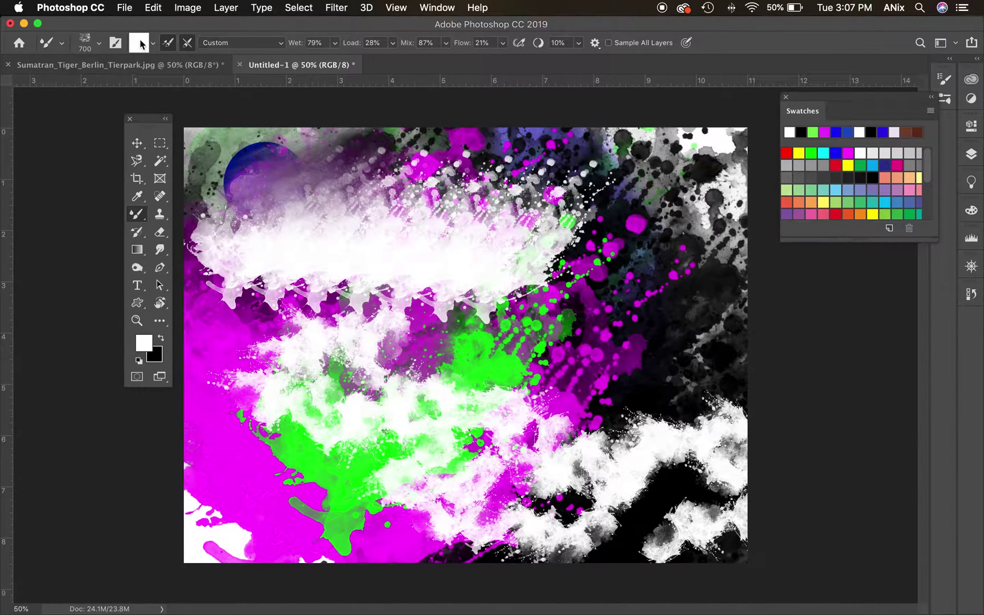
Use a soft round tip at 250 px to smear grey-purple across the dark splatters
{"action": "left_click", "coordinate": [99, 44]}
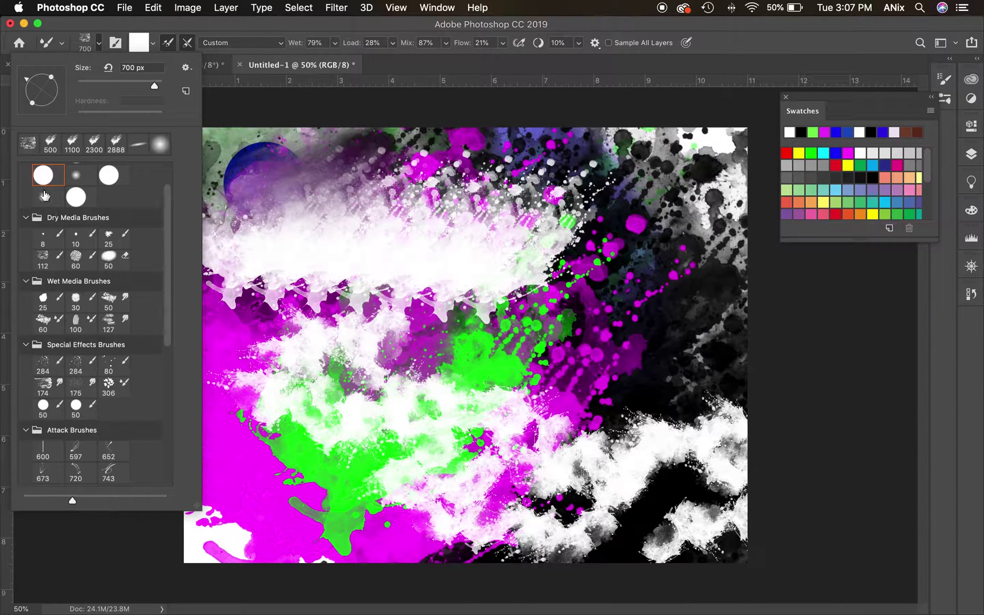
{"action": "left_click", "coordinate": [74, 172]}
{"action": "left_click", "coordinate": [214, 25]}
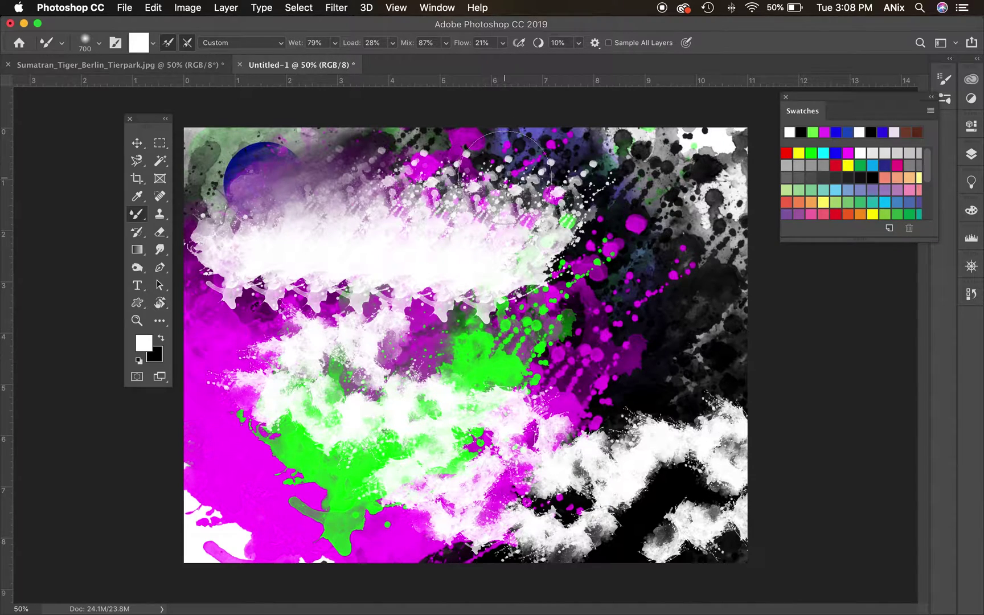
{"action": "key", "text": "bracketleft"}
{"action": "key", "text": "bracketleft"}
{"action": "key", "text": "bracketleft"}
{"action": "key", "text": "bracketleft"}
{"action": "key", "text": "bracketleft"}
{"action": "mouse_move", "coordinate": [566, 178]}
{"action": "left_mouse_down"}
{"action": "mouse_move", "coordinate": [575, 205]}
{"action": "mouse_move", "coordinate": [632, 194]}
{"action": "mouse_move", "coordinate": [584, 261]}
{"action": "mouse_move", "coordinate": [606, 263]}
{"action": "mouse_move", "coordinate": [663, 207]}
{"action": "mouse_move", "coordinate": [566, 311]}
{"action": "mouse_move", "coordinate": [535, 310]}
{"action": "mouse_move", "coordinate": [319, 393]}
{"action": "mouse_move", "coordinate": [484, 401]}
{"action": "mouse_move", "coordinate": [575, 335]}
{"action": "mouse_move", "coordinate": [686, 165]}
{"action": "mouse_move", "coordinate": [575, 268]}
{"action": "mouse_move", "coordinate": [381, 267]}
{"action": "mouse_move", "coordinate": [299, 307]}
{"action": "mouse_move", "coordinate": [645, 282]}
{"action": "mouse_move", "coordinate": [712, 188]}
{"action": "mouse_move", "coordinate": [680, 267]}
{"action": "mouse_move", "coordinate": [560, 374]}
{"action": "mouse_move", "coordinate": [479, 119]}
{"action": "left_mouse_up"}
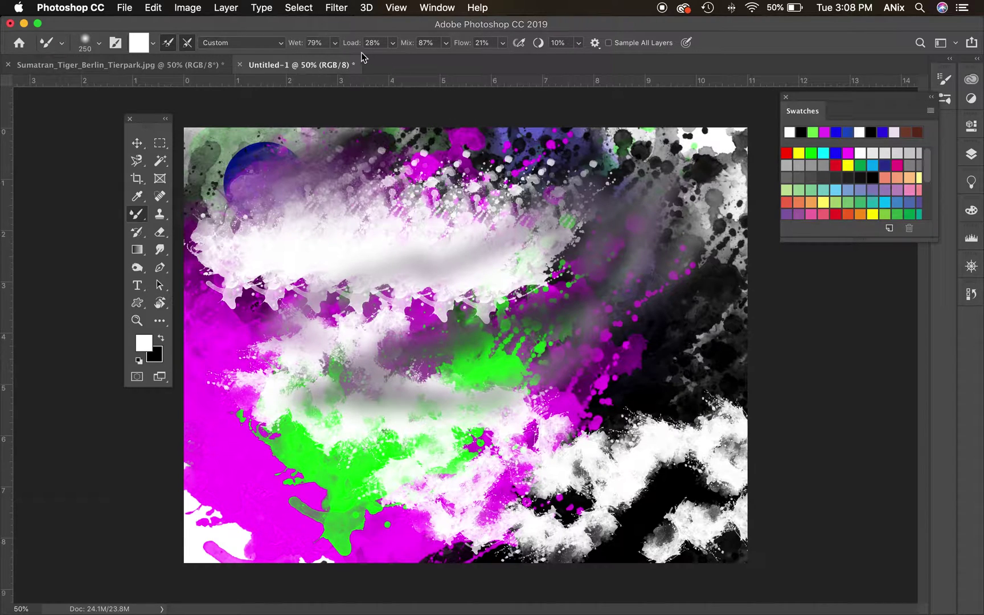
Set Wet and Mix to 100%, then smear the lower white band into grey
{"action": "left_click", "coordinate": [335, 43]}
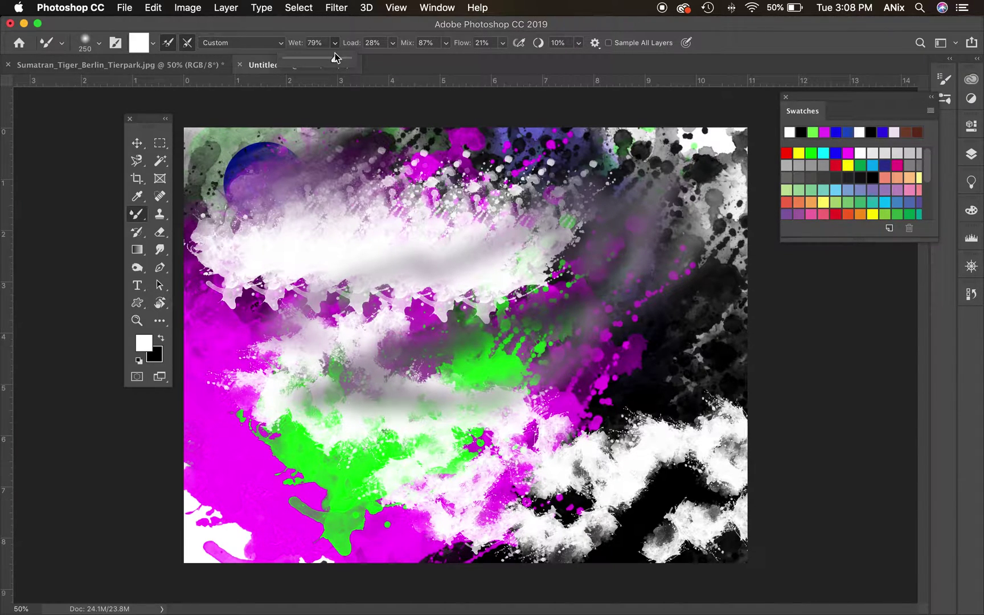
{"action": "left_click_drag", "start_coordinate": [336, 59], "coordinate": [365, 63]}
{"action": "left_click", "coordinate": [445, 42]}
{"action": "left_click_drag", "start_coordinate": [445, 59], "coordinate": [478, 66]}
{"action": "mouse_move", "coordinate": [351, 253]}
{"action": "left_mouse_down"}
{"action": "mouse_move", "coordinate": [404, 258]}
{"action": "mouse_move", "coordinate": [260, 314]}
{"action": "mouse_move", "coordinate": [390, 273]}
{"action": "mouse_move", "coordinate": [303, 246]}
{"action": "mouse_move", "coordinate": [324, 202]}
{"action": "mouse_move", "coordinate": [653, 142]}
{"action": "left_mouse_up"}
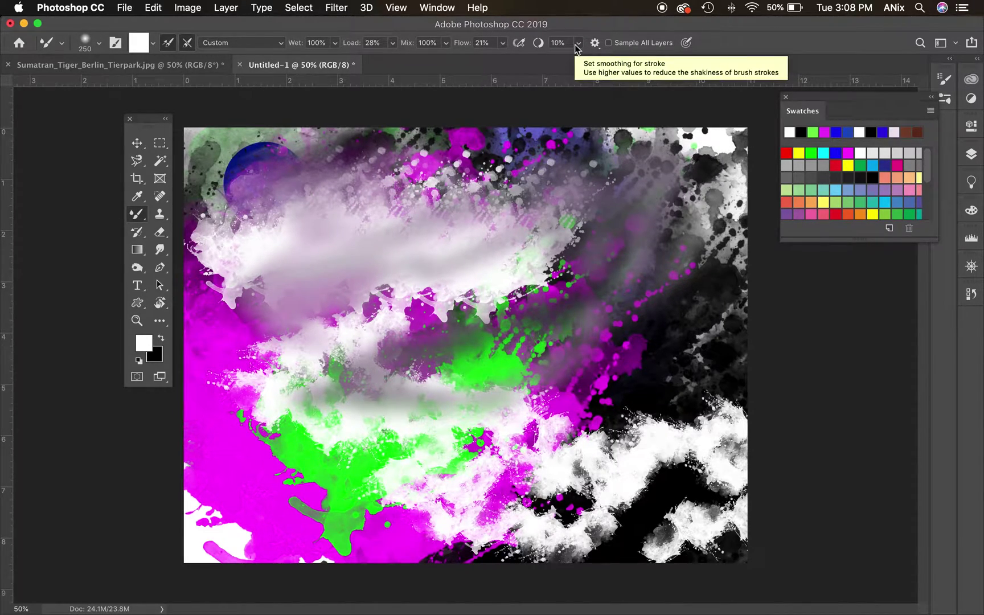
With the Color Replacement Tool, recolour the tiger's back and shoulder stripes green
{"action": "right_click", "coordinate": [136, 219]}
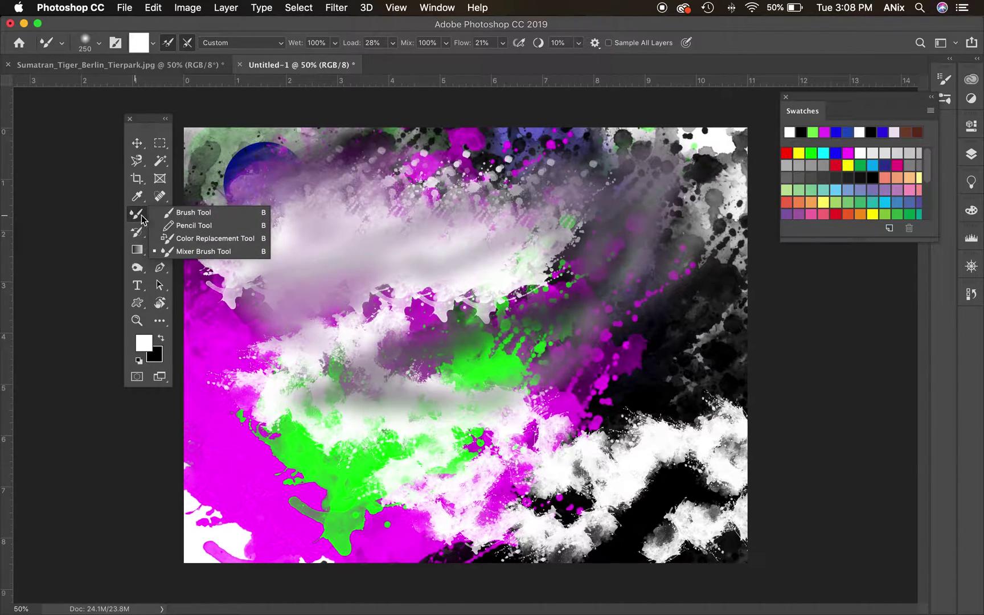
{"action": "left_click", "coordinate": [243, 240]}
{"action": "left_click", "coordinate": [152, 64]}
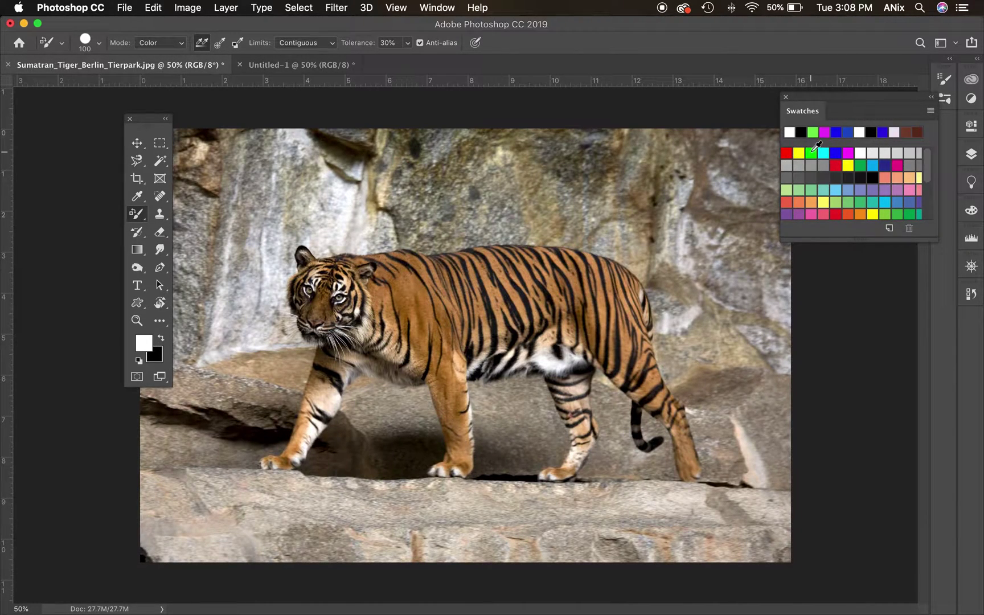
{"action": "left_click", "coordinate": [811, 153]}
{"action": "left_click_drag", "start_coordinate": [442, 271], "coordinate": [449, 268]}
{"action": "mouse_move", "coordinate": [500, 255]}
{"action": "left_mouse_down"}
{"action": "mouse_move", "coordinate": [439, 265]}
{"action": "mouse_move", "coordinate": [530, 292]}
{"action": "mouse_move", "coordinate": [498, 324]}
{"action": "mouse_move", "coordinate": [514, 336]}
{"action": "left_mouse_up"}
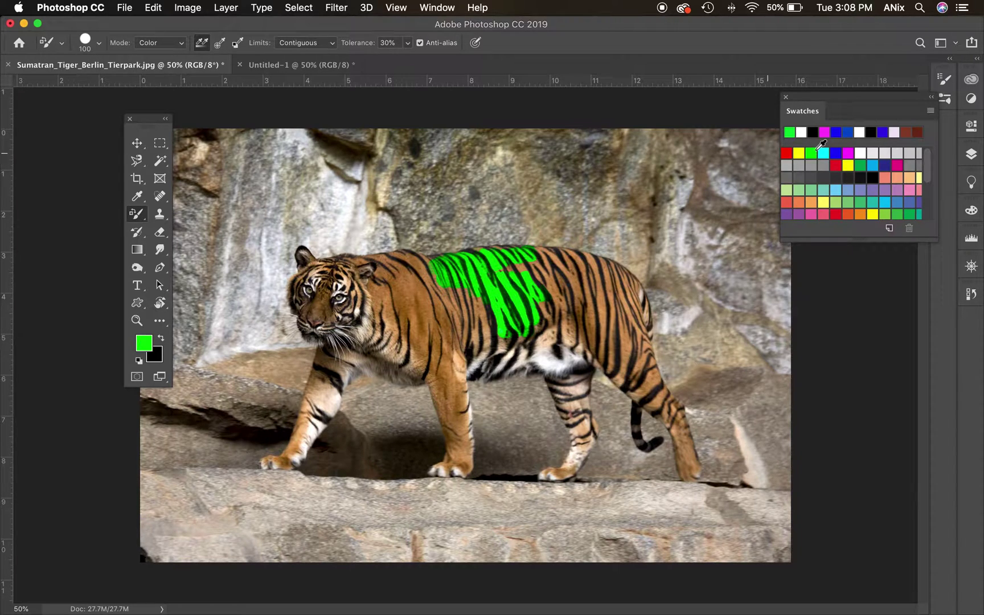
Recolour part of the flank cyan, then paint black to turn the back and front body grey
{"action": "left_click", "coordinate": [824, 153]}
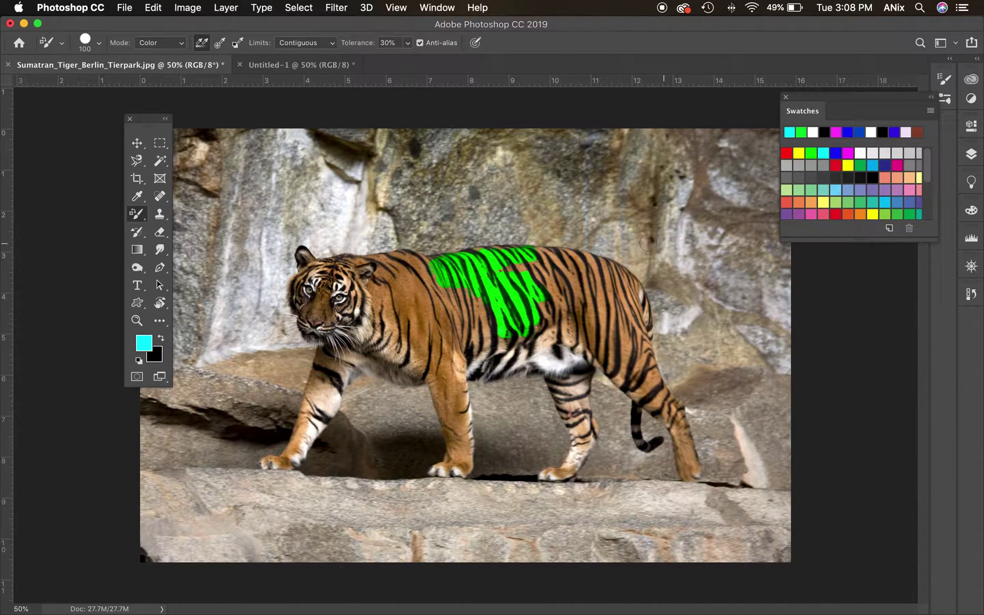
{"action": "left_click_drag", "start_coordinate": [595, 319], "coordinate": [589, 345]}
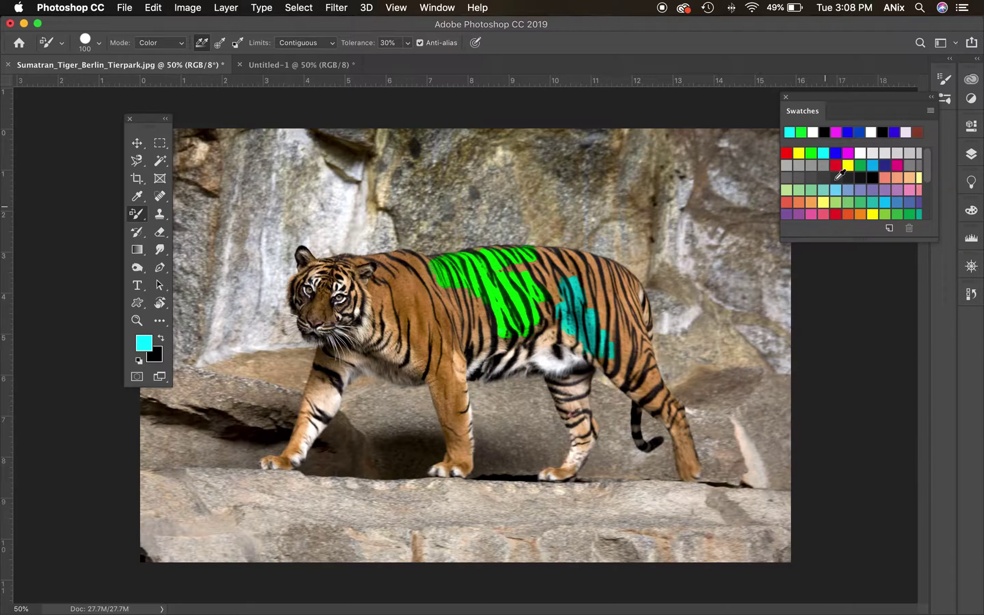
{"action": "left_click", "coordinate": [825, 132]}
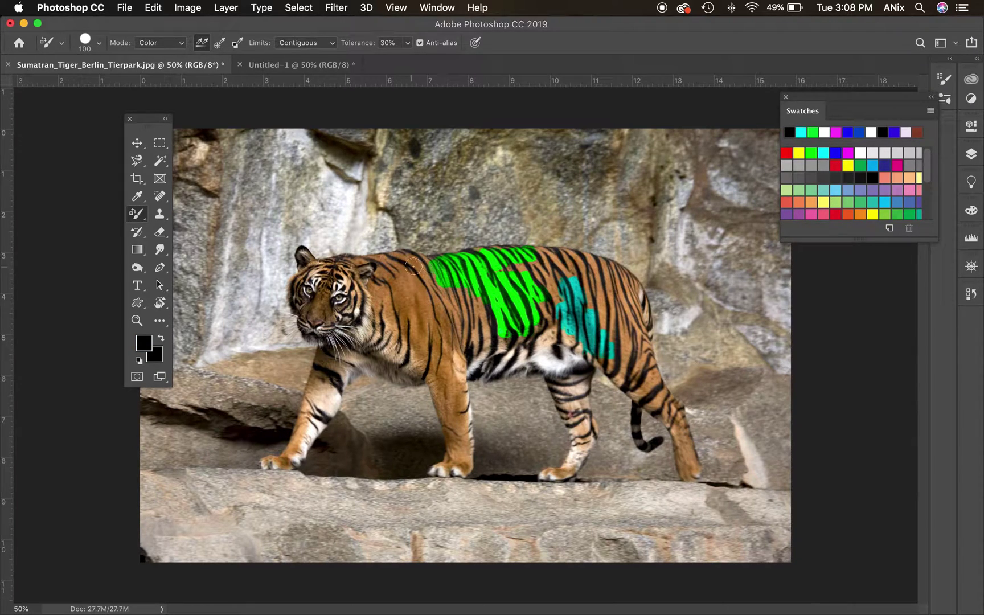
{"action": "left_click_drag", "start_coordinate": [500, 311], "coordinate": [441, 283]}
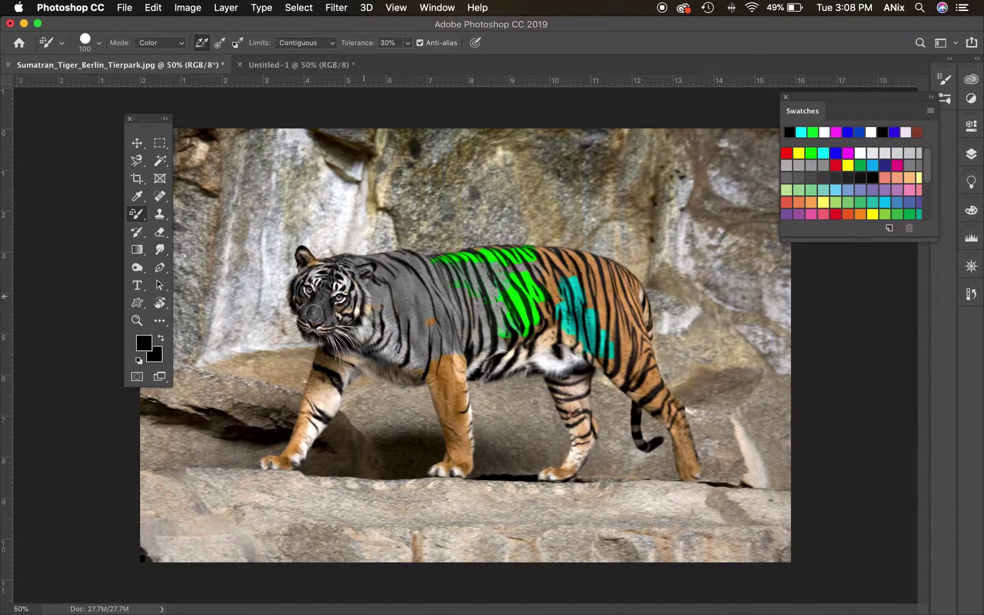
{"action": "mouse_move", "coordinate": [450, 333]}
{"action": "left_mouse_down"}
{"action": "mouse_move", "coordinate": [567, 310]}
{"action": "mouse_move", "coordinate": [544, 260]}
{"action": "left_mouse_up"}
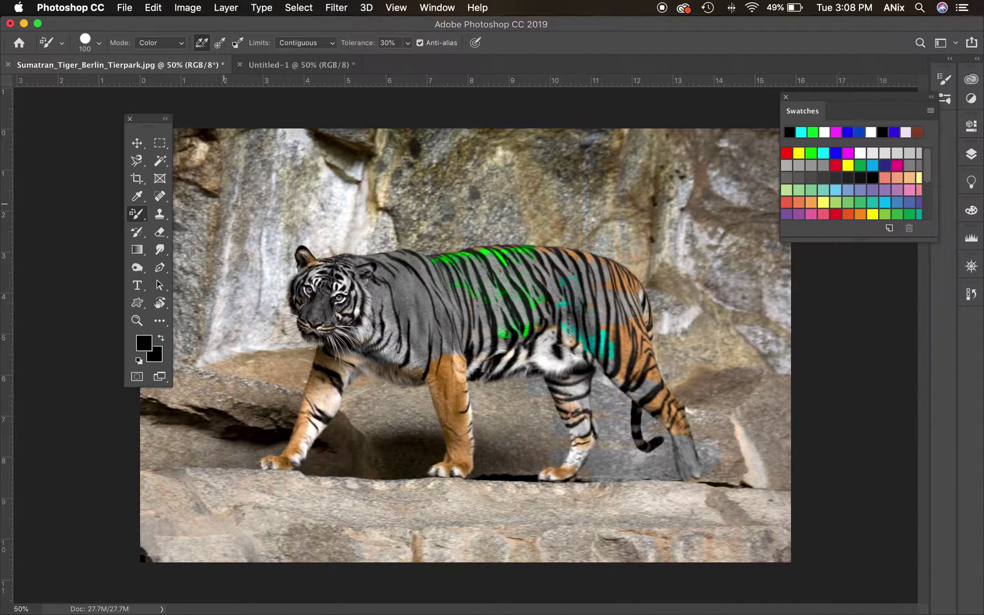
With a small Mixer Brush, zoom to 300% on the tiger's face and smear the cheek fur
{"action": "right_click", "coordinate": [133, 220]}
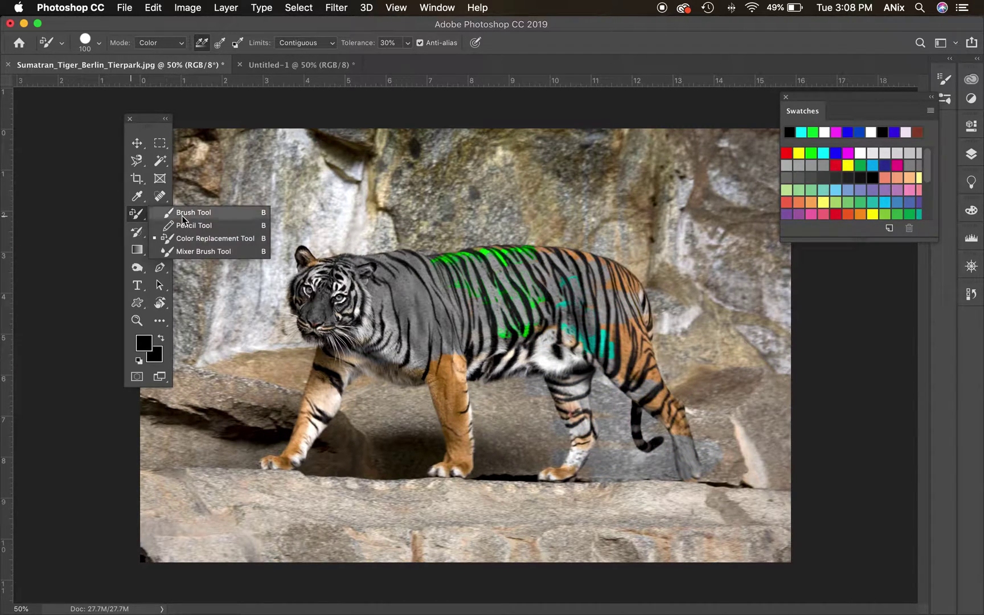
{"action": "left_click", "coordinate": [188, 252]}
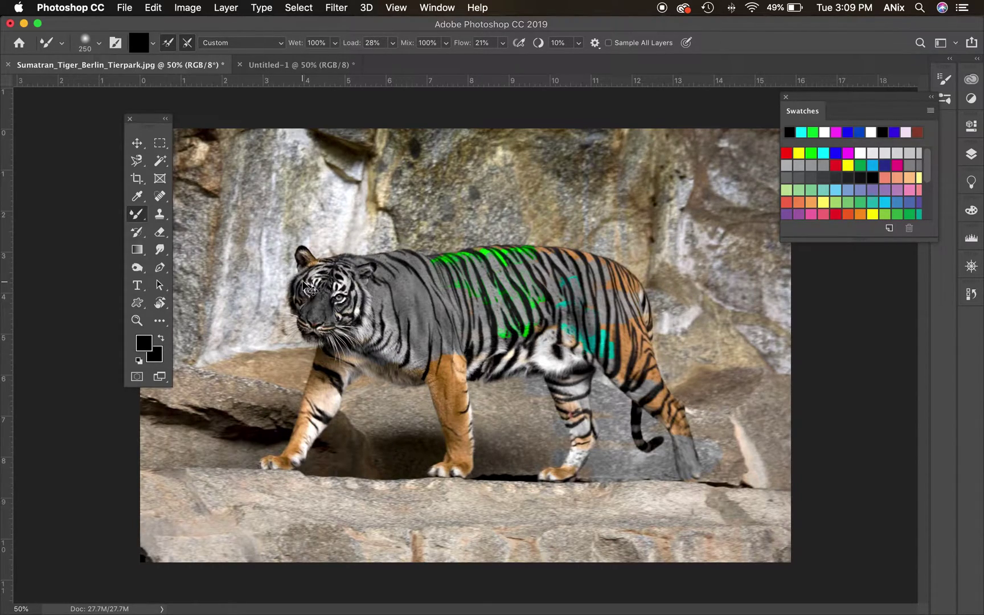
{"action": "key", "text": "super+equal"}
{"action": "key", "text": "super+equal"}
{"action": "key", "text": "super+equal"}
{"action": "key", "text": "super+equal"}
{"action": "left_click_drag", "start_coordinate": [297, 263], "coordinate": [769, 481]}
{"action": "scroll", "coordinate": [679, 417], "scroll_direction": "left", "scroll_amount": 10}
{"action": "scroll", "coordinate": [679, 418], "scroll_direction": "up", "scroll_amount": 3}
{"action": "key", "text": "bracketleft"}
{"action": "key", "text": "bracketleft"}
{"action": "key", "text": "bracketleft"}
{"action": "key", "text": "bracketleft"}
{"action": "key", "text": "bracketleft"}
{"action": "key", "text": "bracketleft"}
{"action": "key", "text": "bracketleft"}
{"action": "key", "text": "bracketleft"}
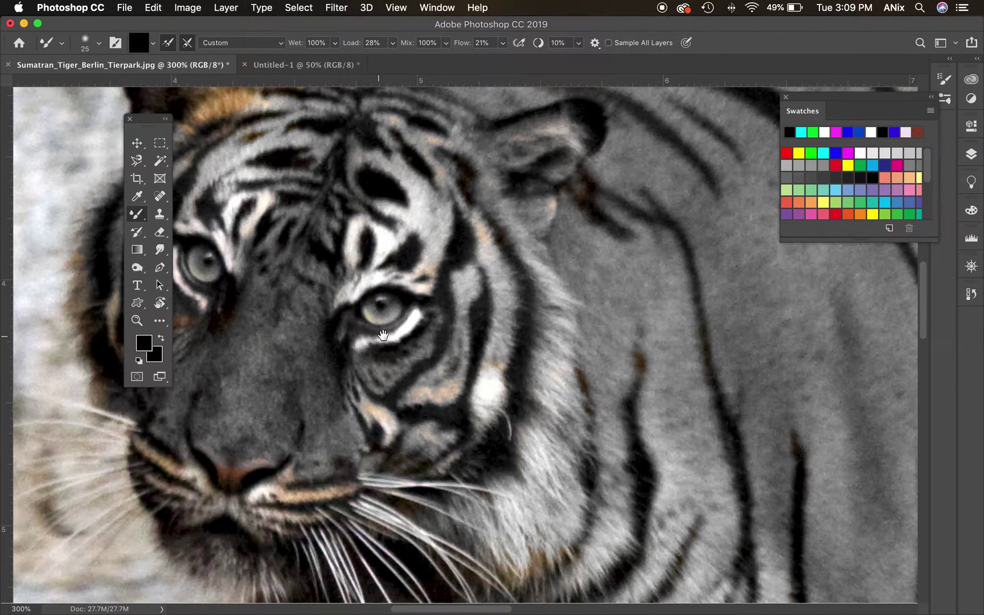
{"action": "left_click_drag", "start_coordinate": [382, 335], "coordinate": [540, 358]}
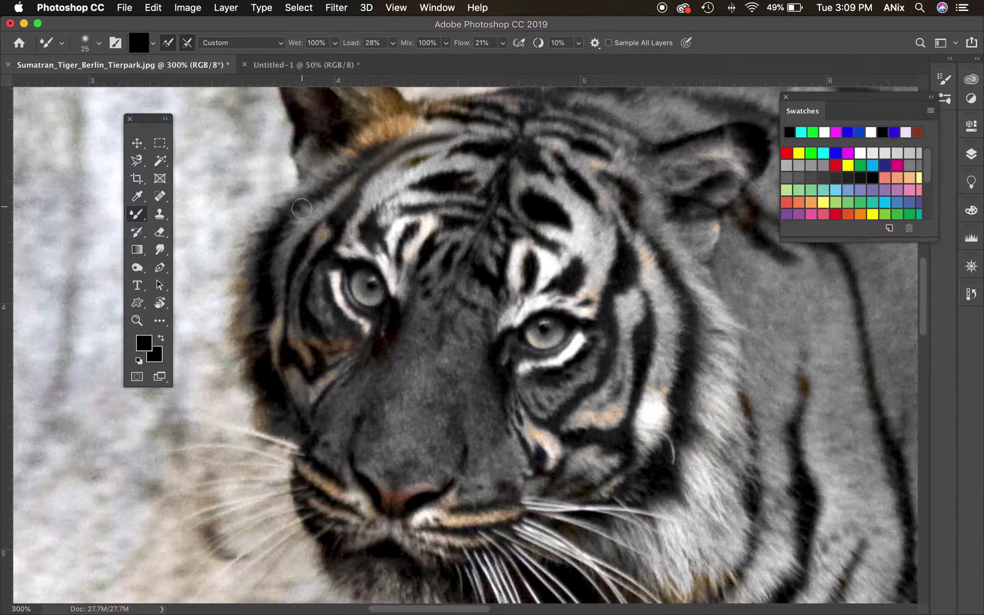
{"action": "left_click_drag", "start_coordinate": [261, 267], "coordinate": [280, 216]}
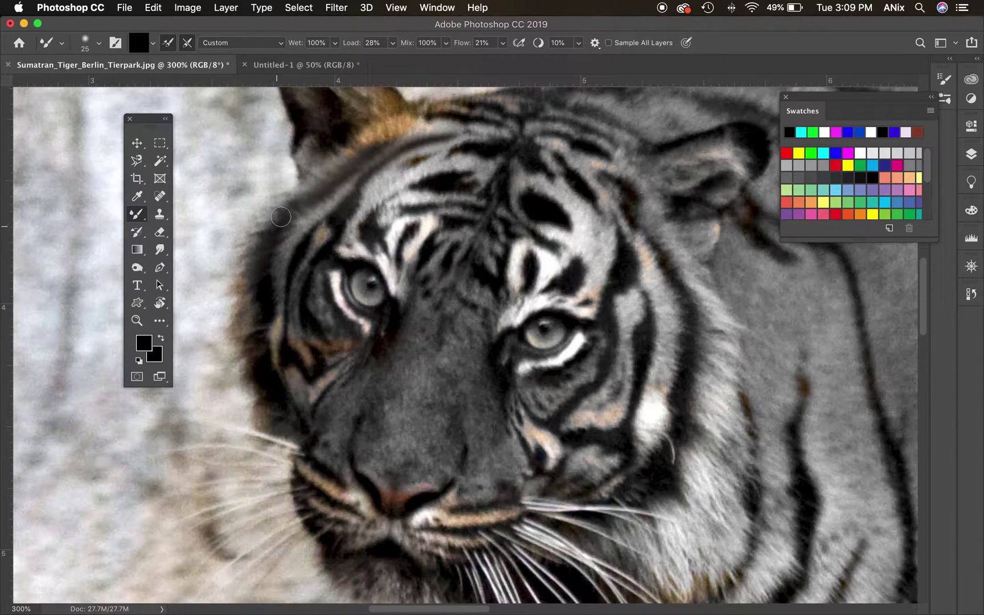
Set Wet 51% and Mix 21%, then smear fur at the ear base, cheek edge and forehead
{"action": "left_click", "coordinate": [335, 44]}
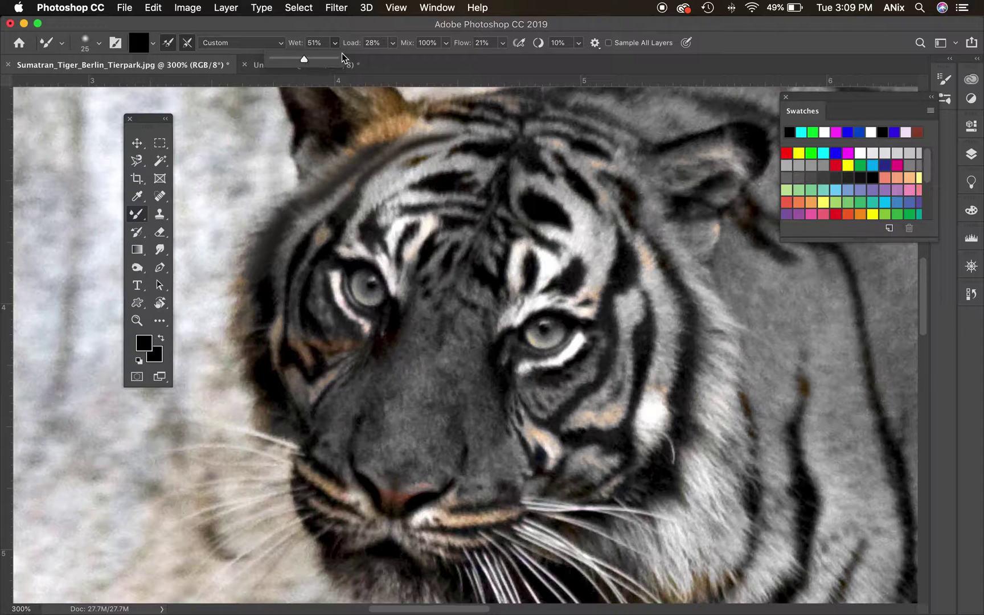
{"action": "left_click", "coordinate": [446, 43]}
{"action": "left_click_drag", "start_coordinate": [443, 59], "coordinate": [400, 73]}
{"action": "mouse_move", "coordinate": [336, 150]}
{"action": "left_mouse_down"}
{"action": "mouse_move", "coordinate": [302, 174]}
{"action": "mouse_move", "coordinate": [316, 170]}
{"action": "mouse_move", "coordinate": [302, 194]}
{"action": "mouse_move", "coordinate": [285, 197]}
{"action": "mouse_move", "coordinate": [267, 229]}
{"action": "mouse_move", "coordinate": [246, 308]}
{"action": "left_mouse_up"}
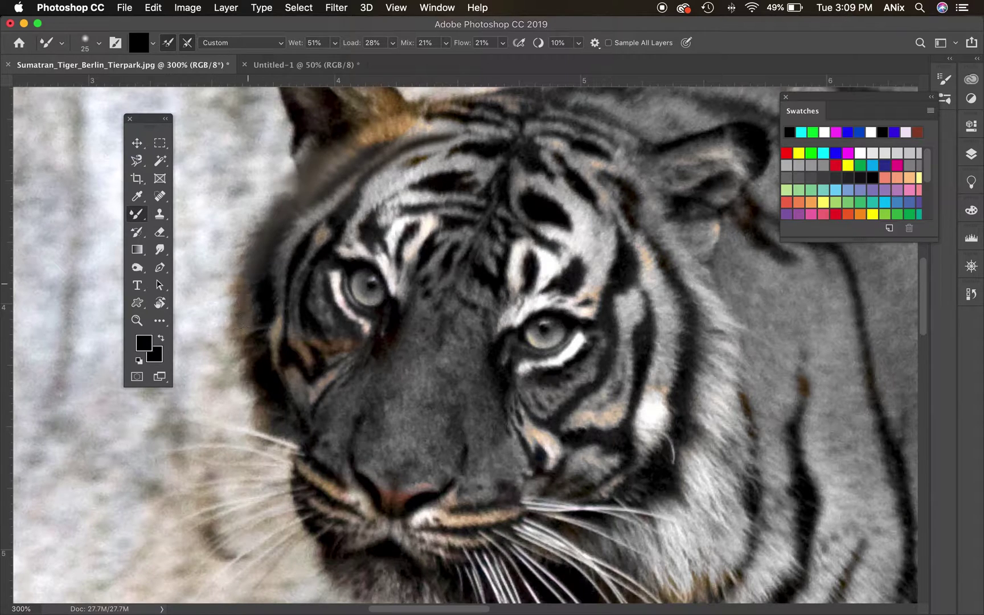
{"action": "left_click_drag", "start_coordinate": [266, 380], "coordinate": [296, 428]}
{"action": "mouse_move", "coordinate": [266, 298]}
{"action": "left_mouse_down"}
{"action": "mouse_move", "coordinate": [322, 205]}
{"action": "mouse_move", "coordinate": [399, 145]}
{"action": "mouse_move", "coordinate": [398, 162]}
{"action": "mouse_move", "coordinate": [312, 237]}
{"action": "mouse_move", "coordinate": [339, 251]}
{"action": "mouse_move", "coordinate": [316, 339]}
{"action": "left_mouse_up"}
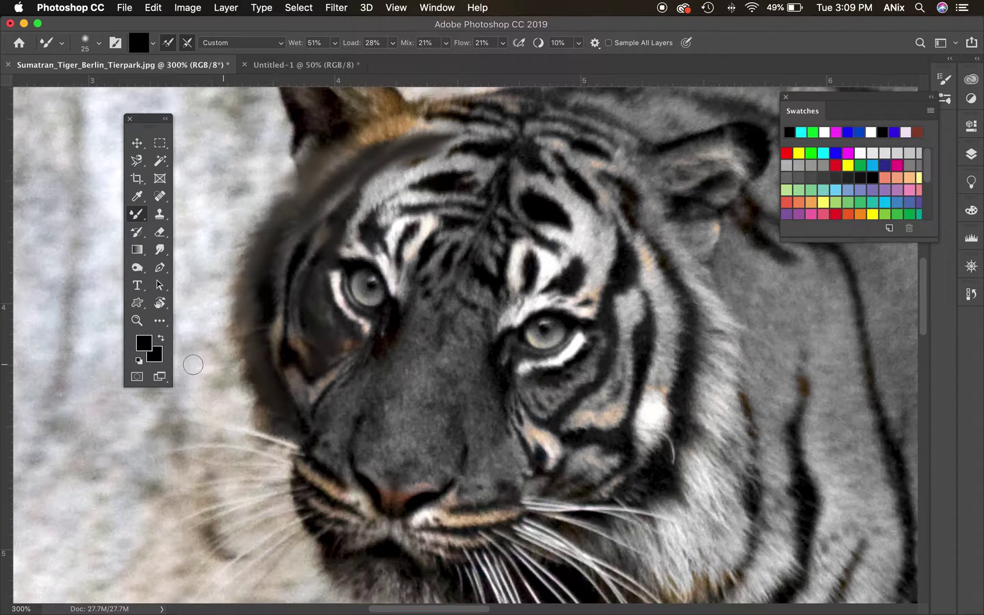
Switch to white paint and lighten the fur left of the tiger's eye
{"action": "left_click", "coordinate": [138, 360]}
{"action": "left_click", "coordinate": [161, 338]}
{"action": "mouse_move", "coordinate": [320, 282]}
{"action": "left_mouse_down"}
{"action": "mouse_move", "coordinate": [335, 344]}
{"action": "mouse_move", "coordinate": [322, 331]}
{"action": "mouse_move", "coordinate": [335, 223]}
{"action": "mouse_move", "coordinate": [349, 205]}
{"action": "mouse_move", "coordinate": [348, 221]}
{"action": "mouse_move", "coordinate": [378, 181]}
{"action": "mouse_move", "coordinate": [478, 117]}
{"action": "mouse_move", "coordinate": [401, 117]}
{"action": "mouse_move", "coordinate": [319, 161]}
{"action": "mouse_move", "coordinate": [334, 168]}
{"action": "mouse_move", "coordinate": [402, 131]}
{"action": "mouse_move", "coordinate": [322, 179]}
{"action": "mouse_move", "coordinate": [288, 235]}
{"action": "mouse_move", "coordinate": [275, 360]}
{"action": "mouse_move", "coordinate": [302, 381]}
{"action": "mouse_move", "coordinate": [343, 349]}
{"action": "mouse_move", "coordinate": [322, 386]}
{"action": "mouse_move", "coordinate": [304, 370]}
{"action": "mouse_move", "coordinate": [307, 329]}
{"action": "mouse_move", "coordinate": [283, 281]}
{"action": "mouse_move", "coordinate": [356, 334]}
{"action": "mouse_move", "coordinate": [325, 334]}
{"action": "mouse_move", "coordinate": [305, 298]}
{"action": "mouse_move", "coordinate": [290, 369]}
{"action": "mouse_move", "coordinate": [248, 308]}
{"action": "mouse_move", "coordinate": [270, 381]}
{"action": "mouse_move", "coordinate": [340, 479]}
{"action": "mouse_move", "coordinate": [335, 461]}
{"action": "mouse_move", "coordinate": [440, 467]}
{"action": "left_mouse_up"}
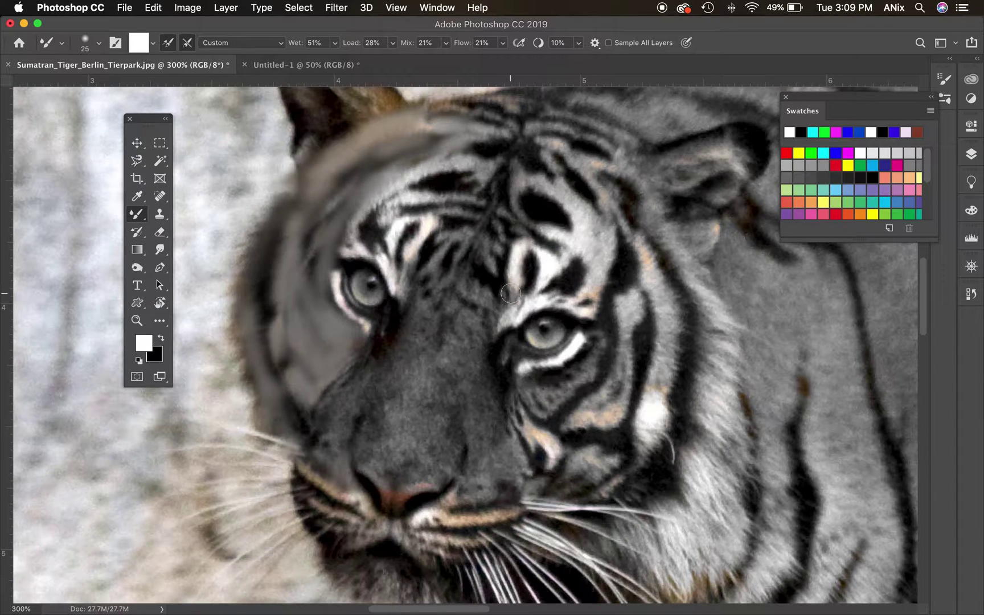
With the Brush Tool at 100% zoom, paint white splatter bands and broad green strokes across the tiger
{"action": "right_click", "coordinate": [137, 220]}
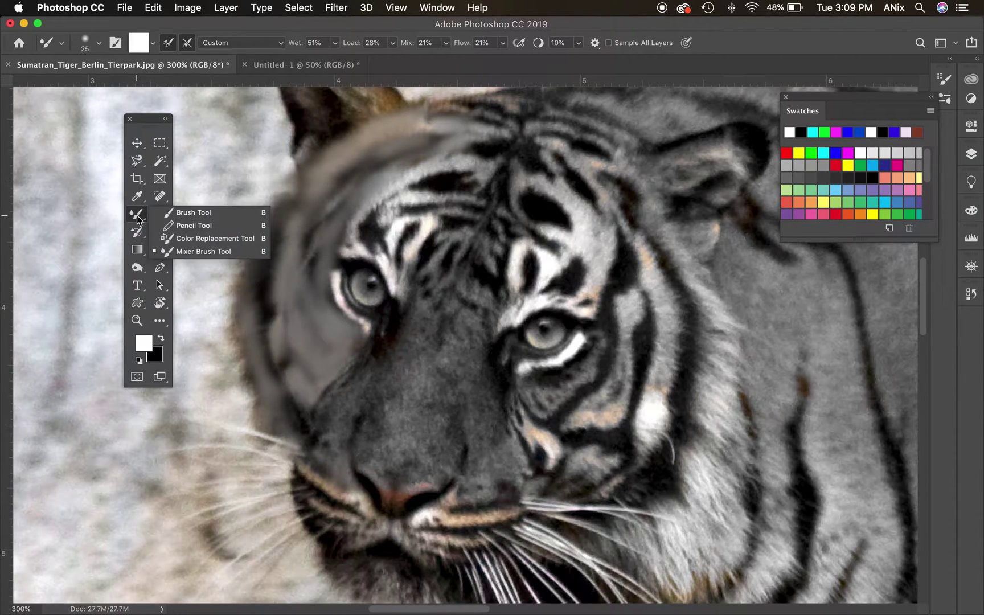
{"action": "left_click", "coordinate": [193, 212]}
{"action": "key", "text": "super+minus"}
{"action": "key", "text": "super+minus"}
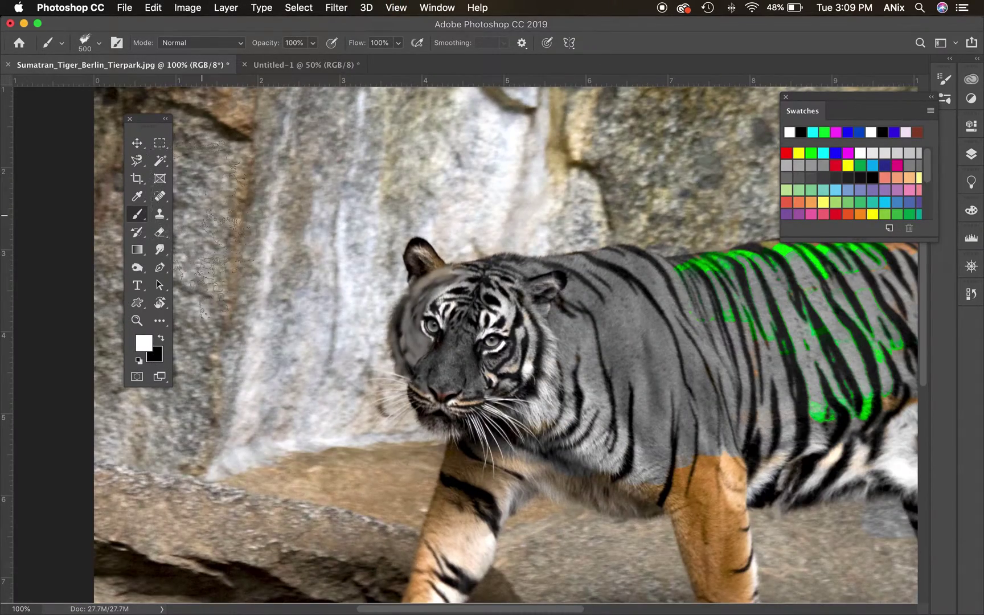
{"action": "mouse_move", "coordinate": [307, 165]}
{"action": "left_mouse_down"}
{"action": "mouse_move", "coordinate": [712, 171]}
{"action": "mouse_move", "coordinate": [882, 427]}
{"action": "mouse_move", "coordinate": [922, 108]}
{"action": "left_mouse_up"}
{"action": "left_click", "coordinate": [811, 153]}
{"action": "mouse_move", "coordinate": [479, 233]}
{"action": "left_mouse_down"}
{"action": "mouse_move", "coordinate": [227, 274]}
{"action": "mouse_move", "coordinate": [854, 484]}
{"action": "left_mouse_up"}
{"action": "left_click_drag", "start_coordinate": [597, 532], "coordinate": [672, 513]}
Enlarge the brush to 1400 and paint large cyan strokes over the green
{"action": "key", "text": "bracketright"}
{"action": "key", "text": "bracketright"}
{"action": "key", "text": "bracketright"}
{"action": "key", "text": "bracketright"}
{"action": "key", "text": "bracketright"}
{"action": "key", "text": "bracketright"}
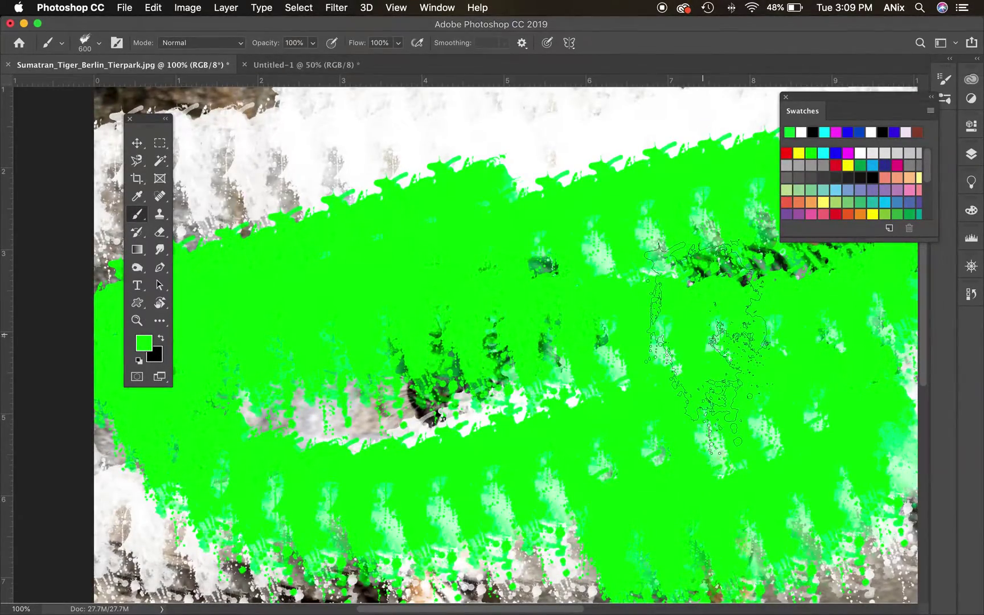
{"action": "key", "text": "bracketright"}
{"action": "key", "text": "bracketright"}
{"action": "key", "text": "bracketright"}
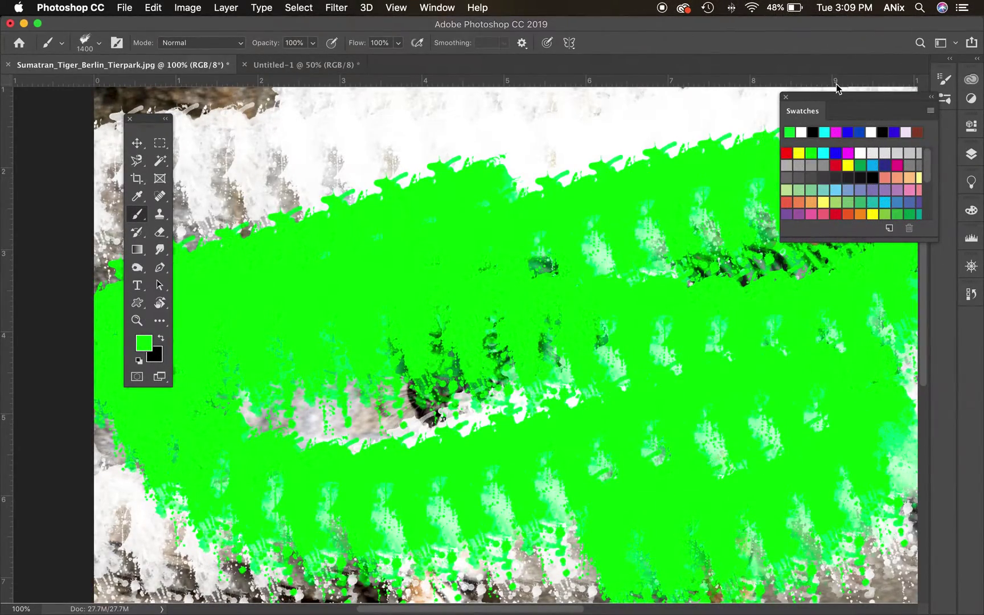
{"action": "left_click", "coordinate": [823, 132]}
{"action": "mouse_move", "coordinate": [364, 313]}
{"action": "left_mouse_down"}
{"action": "mouse_move", "coordinate": [284, 256]}
{"action": "mouse_move", "coordinate": [797, 478]}
{"action": "mouse_move", "coordinate": [251, 467]}
{"action": "mouse_move", "coordinate": [199, 501]}
{"action": "left_mouse_up"}
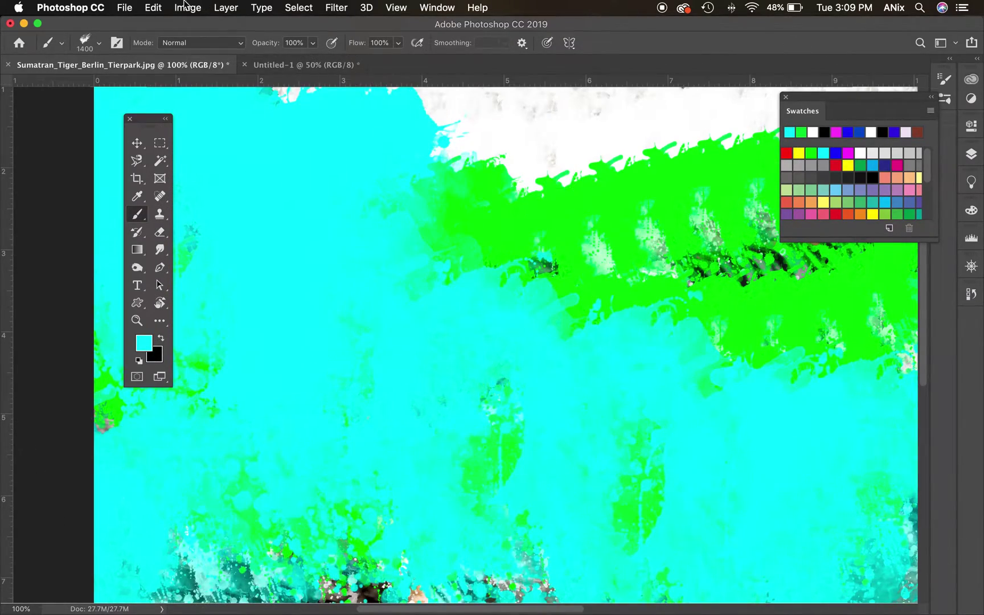
Stamp three magenta paint splashes across the image
{"action": "left_click", "coordinate": [100, 45]}
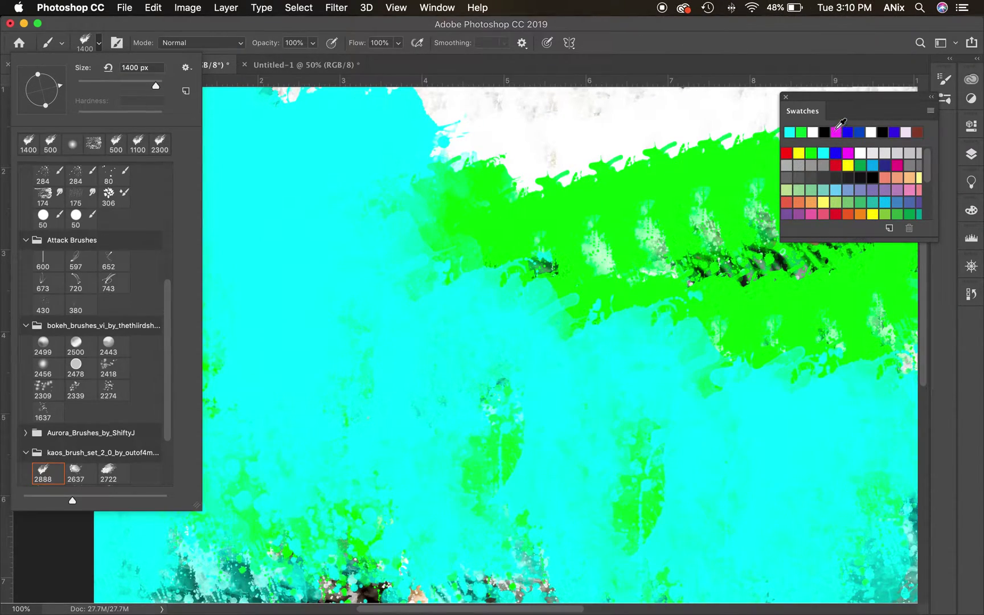
{"action": "left_click", "coordinate": [836, 132]}
{"action": "left_click", "coordinate": [461, 455]}
{"action": "left_click", "coordinate": [370, 273]}
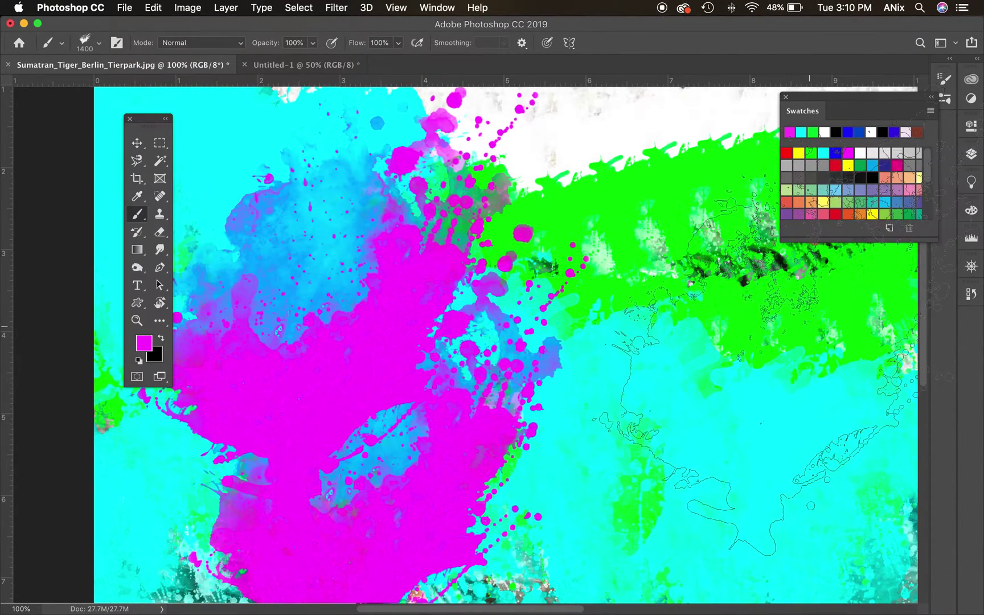
{"action": "left_click", "coordinate": [768, 410]}
Zoom out to 66.7% and pan the canvas to view the whole image
{"action": "key", "text": "super+minus"}
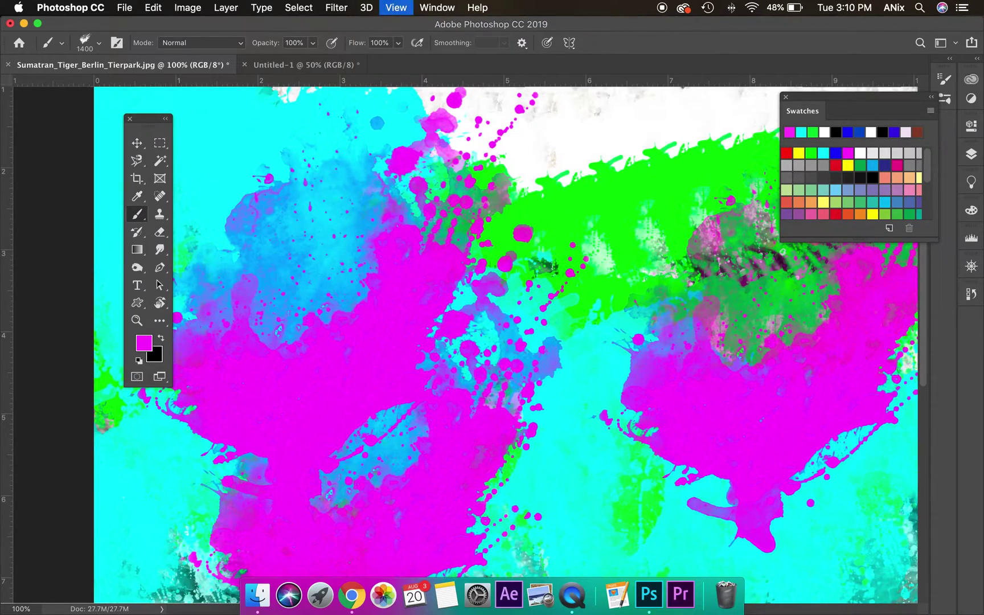
{"action": "key", "text": "super+r"}
{"action": "mouse_move", "coordinate": [681, 348]}
{"action": "left_mouse_down"}
{"action": "mouse_move", "coordinate": [563, 342]}
{"action": "mouse_move", "coordinate": [660, 362]}
{"action": "left_mouse_up"}
{"action": "key", "text": "super+r"}
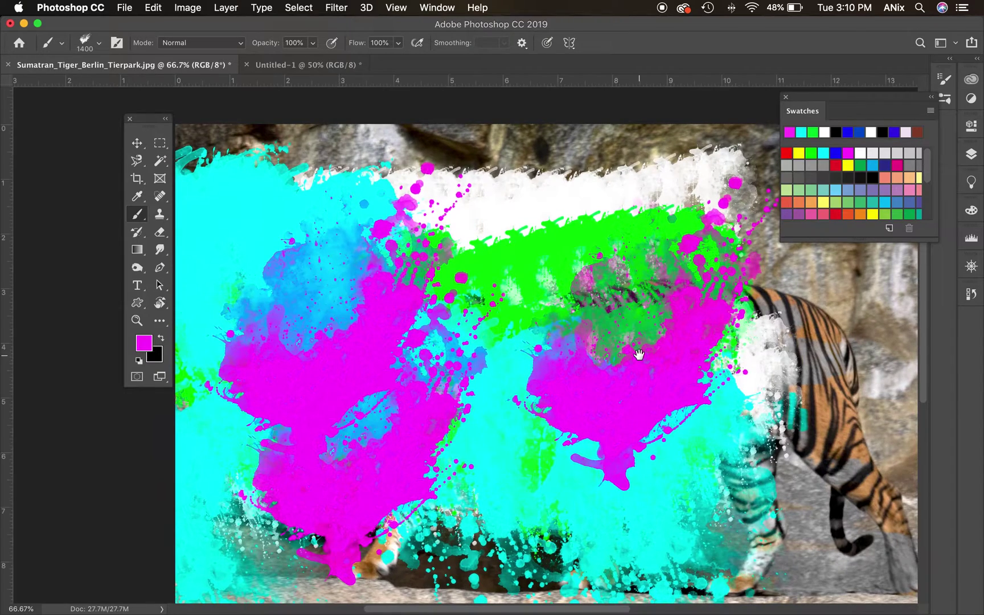
{"action": "left_click", "coordinate": [136, 146]}
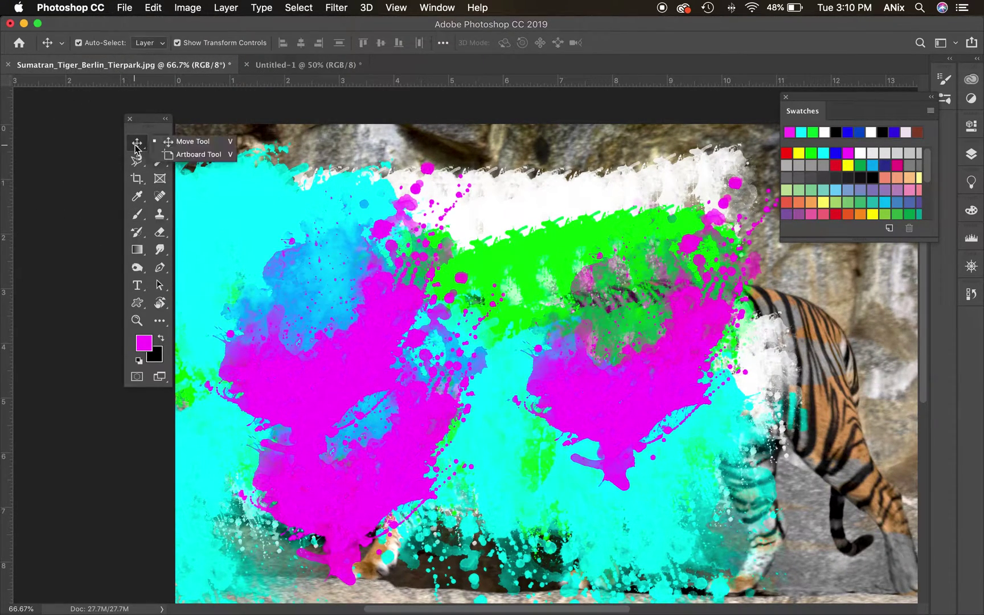
{"action": "left_click", "coordinate": [137, 233]}
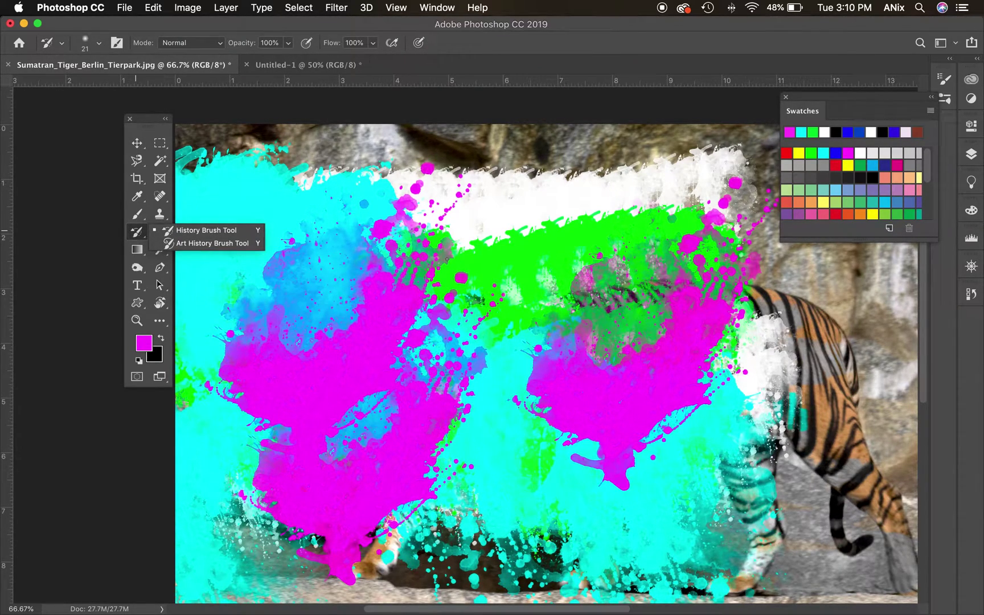
{"action": "left_click", "coordinate": [205, 230]}
{"action": "key", "text": "bracketright"}
{"action": "key", "text": "bracketright"}
{"action": "key", "text": "bracketright"}
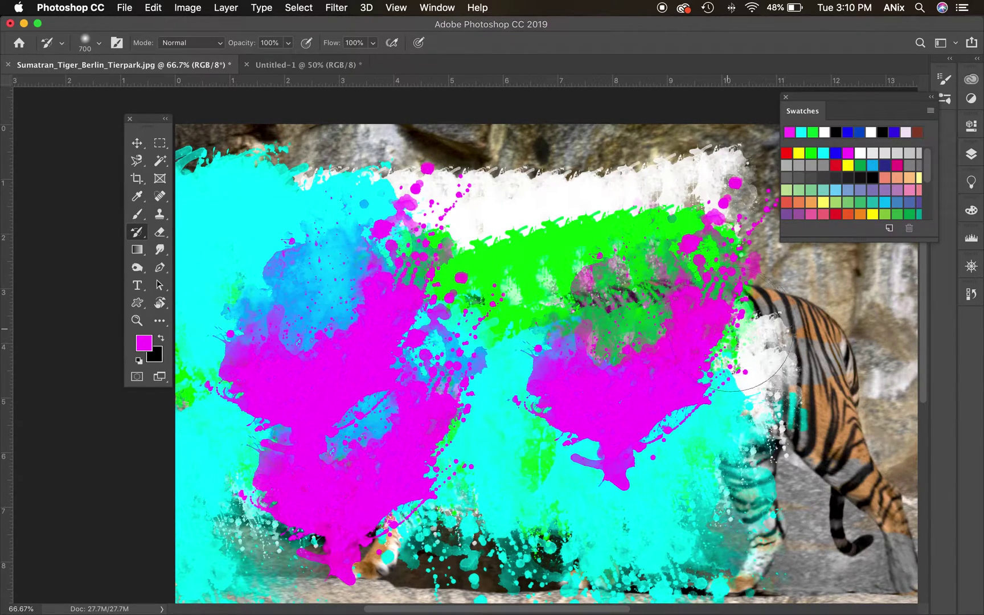
{"action": "mouse_move", "coordinate": [746, 336]}
{"action": "left_mouse_down"}
{"action": "mouse_move", "coordinate": [564, 319]}
{"action": "mouse_move", "coordinate": [320, 341]}
{"action": "mouse_move", "coordinate": [433, 347]}
{"action": "mouse_move", "coordinate": [748, 425]}
{"action": "mouse_move", "coordinate": [832, 456]}
{"action": "left_mouse_up"}
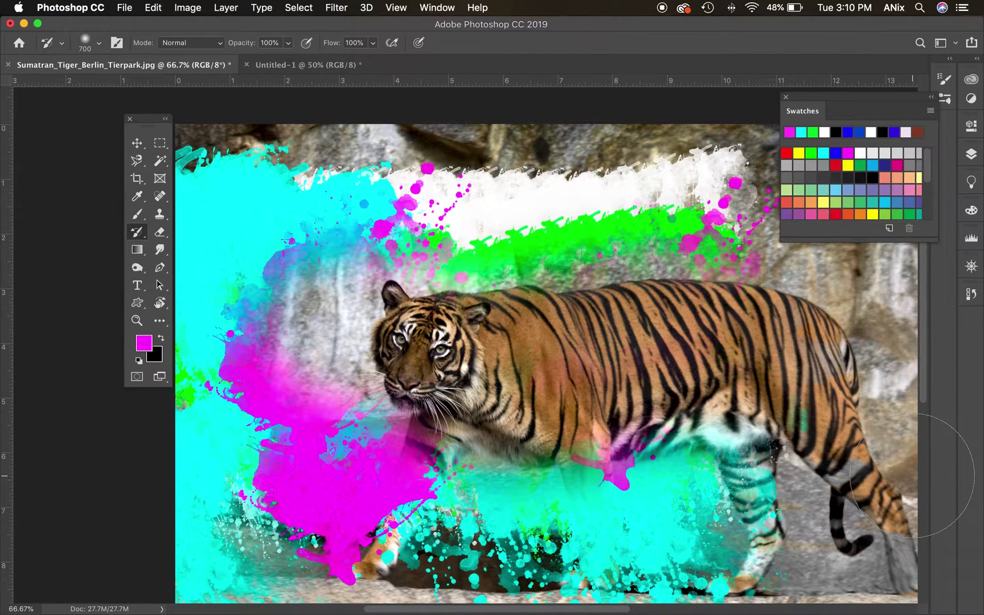
{"action": "key", "text": "super+z"}
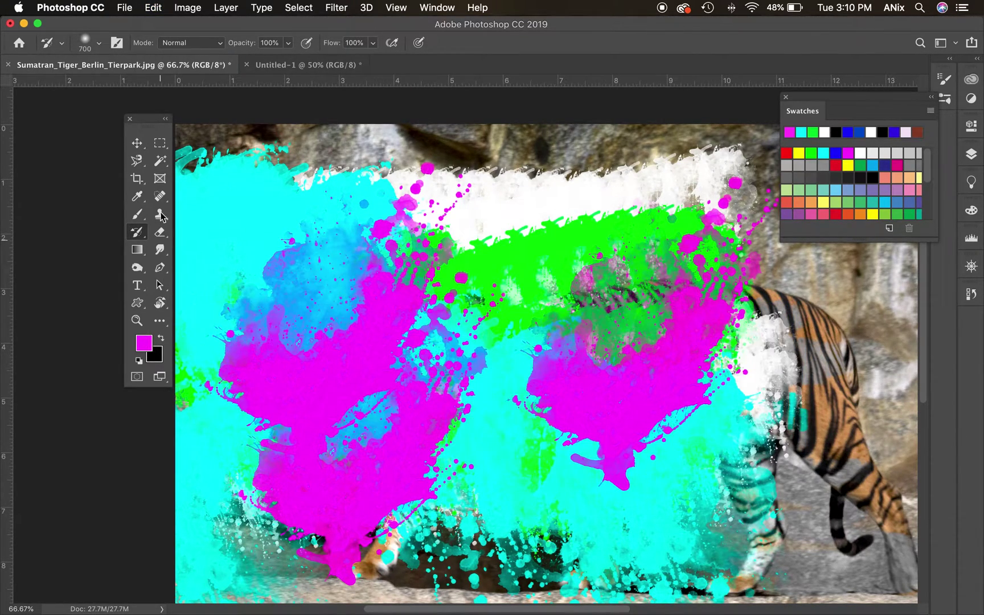
{"action": "left_click", "coordinate": [96, 44]}
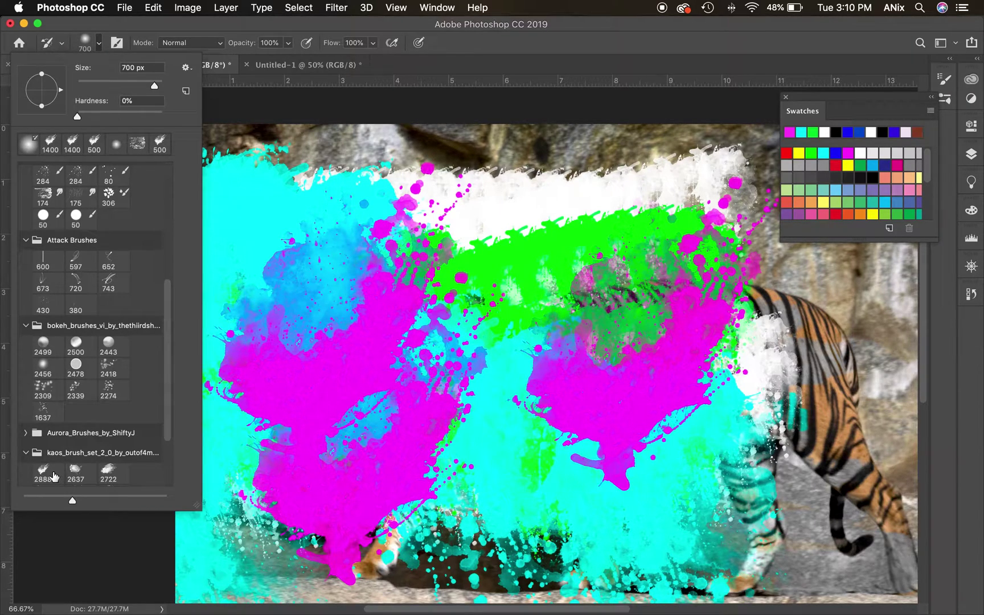
{"action": "left_click", "coordinate": [41, 474]}
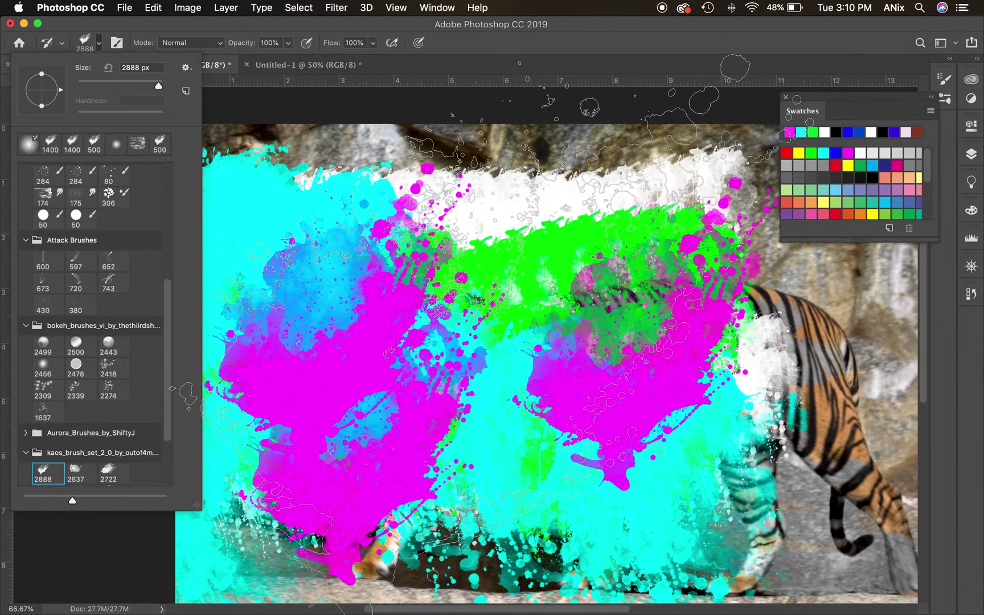
{"action": "left_click", "coordinate": [473, 345]}
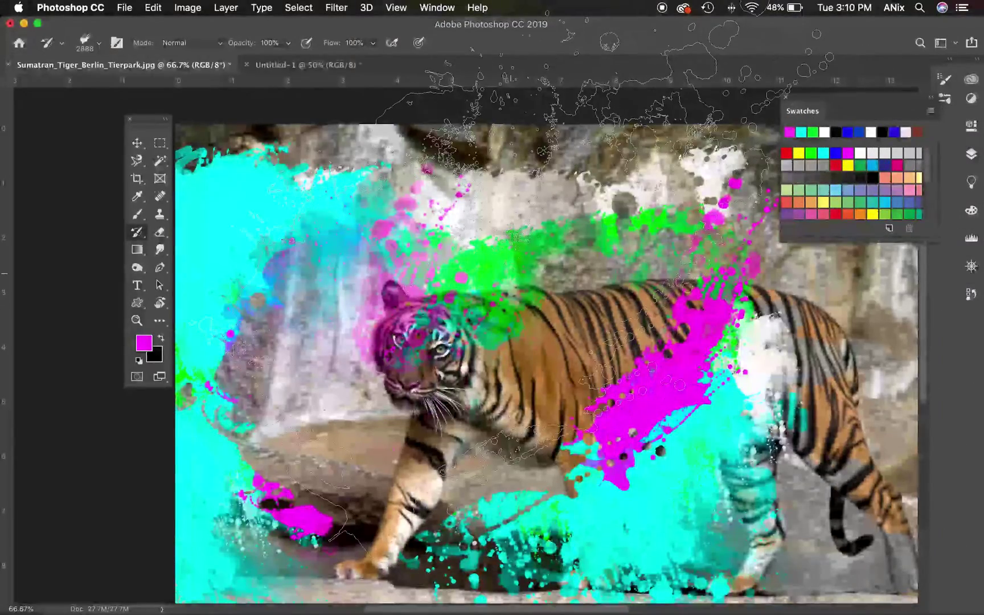
{"action": "left_click", "coordinate": [540, 296]}
{"action": "mouse_move", "coordinate": [496, 612]}
{"action": "key", "text": "super+z"}
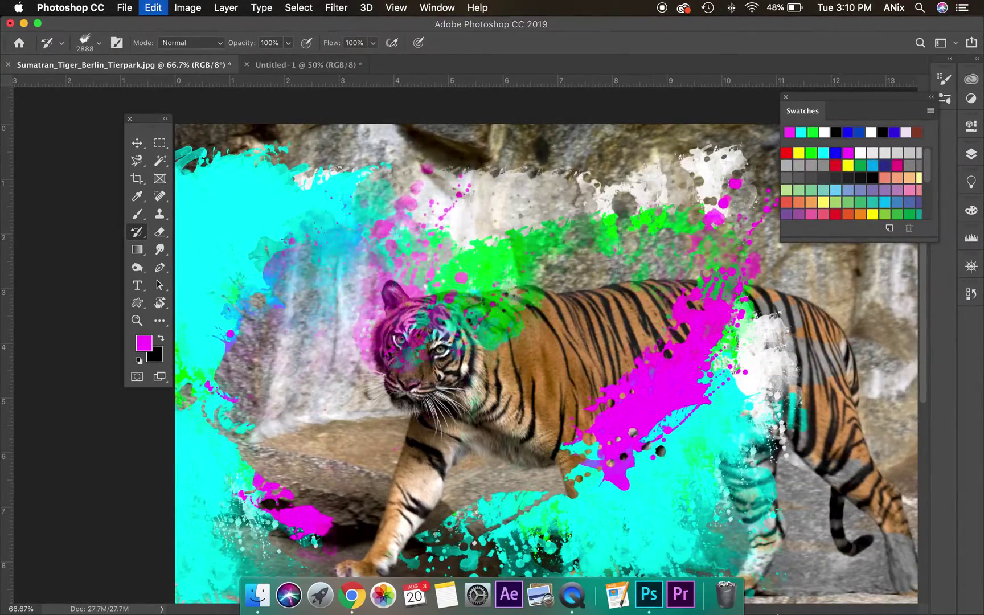
{"action": "key", "text": "super+z"}
{"action": "key", "text": "super+z"}
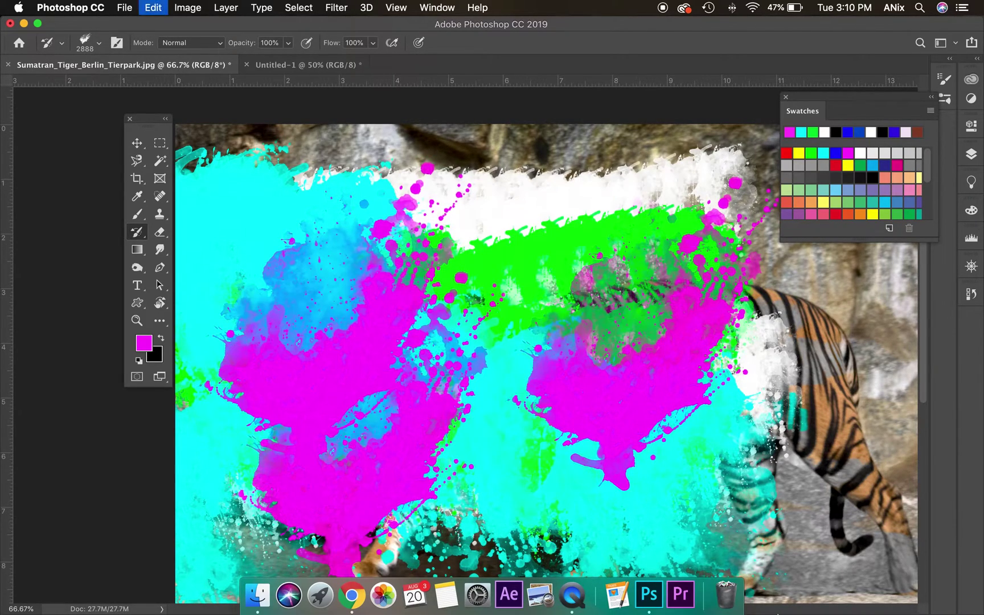
Paint soft smeared Art History Brush strokes down over the splatters
{"action": "left_click", "coordinate": [136, 231]}
{"action": "left_click", "coordinate": [186, 243]}
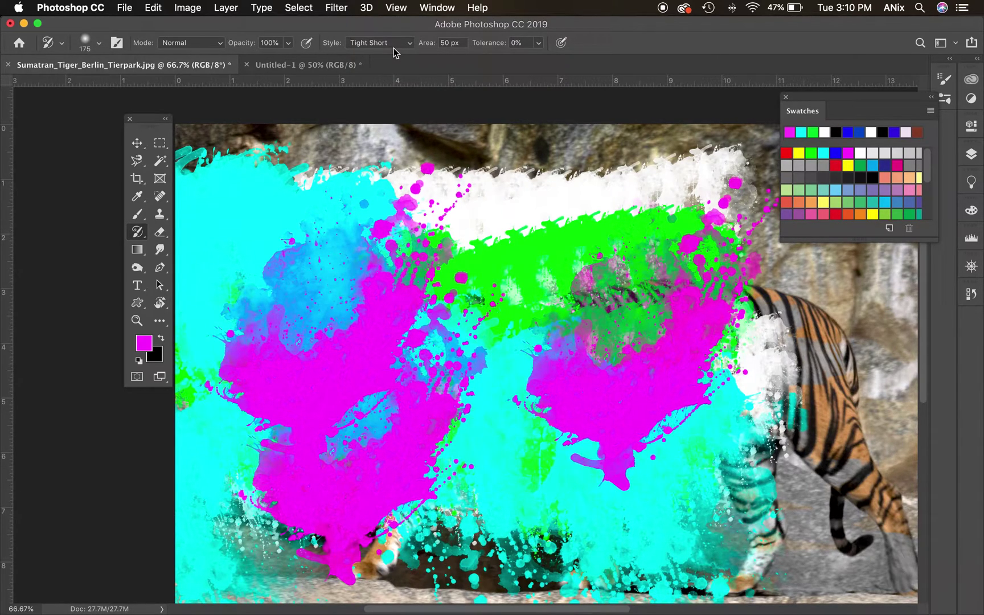
{"action": "mouse_move", "coordinate": [540, 168]}
{"action": "left_mouse_down"}
{"action": "mouse_move", "coordinate": [262, 341]}
{"action": "mouse_move", "coordinate": [569, 256]}
{"action": "mouse_move", "coordinate": [302, 444]}
{"action": "mouse_move", "coordinate": [829, 329]}
{"action": "mouse_move", "coordinate": [626, 450]}
{"action": "mouse_move", "coordinate": [615, 552]}
{"action": "mouse_move", "coordinate": [546, 569]}
{"action": "mouse_move", "coordinate": [777, 422]}
{"action": "mouse_move", "coordinate": [410, 513]}
{"action": "mouse_move", "coordinate": [407, 377]}
{"action": "mouse_move", "coordinate": [296, 370]}
{"action": "mouse_move", "coordinate": [349, 295]}
{"action": "mouse_move", "coordinate": [569, 182]}
{"action": "mouse_move", "coordinate": [217, 239]}
{"action": "mouse_move", "coordinate": [342, 268]}
{"action": "mouse_move", "coordinate": [464, 518]}
{"action": "mouse_move", "coordinate": [399, 501]}
{"action": "mouse_move", "coordinate": [444, 455]}
{"action": "mouse_move", "coordinate": [331, 535]}
{"action": "mouse_move", "coordinate": [512, 527]}
{"action": "left_mouse_up"}
Paint Tight Short squiggles over the centre, then Tight Curl Long curls around the tiger's head
{"action": "left_click", "coordinate": [413, 47]}
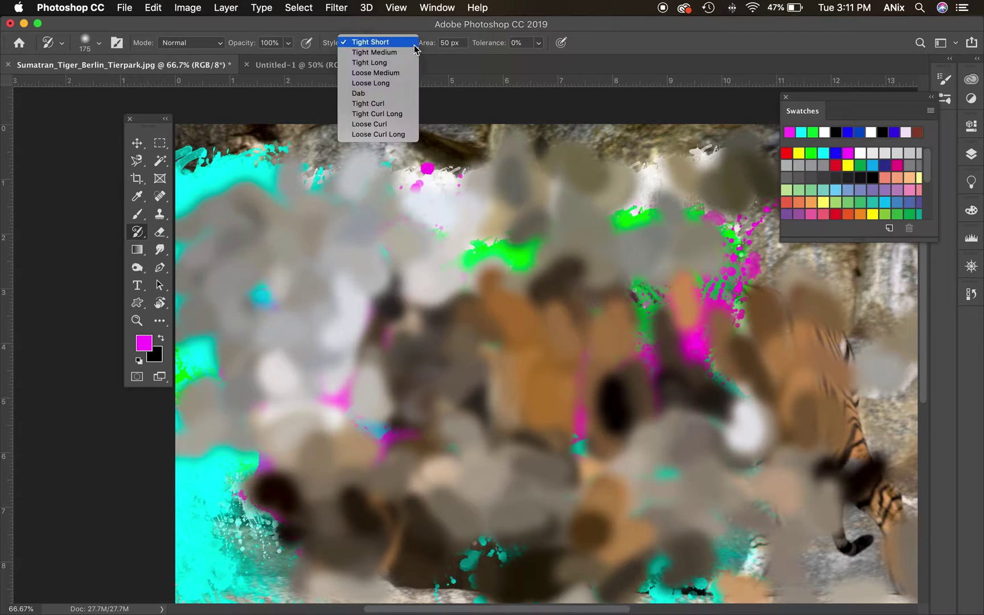
{"action": "left_click", "coordinate": [419, 154]}
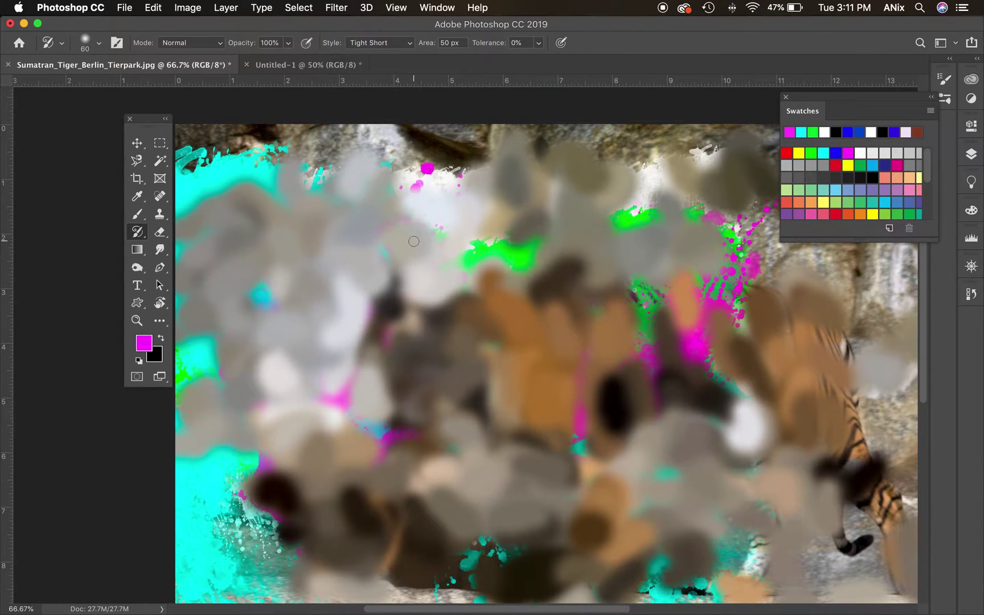
{"action": "mouse_move", "coordinate": [413, 241]}
{"action": "left_mouse_down"}
{"action": "mouse_move", "coordinate": [336, 390]}
{"action": "mouse_move", "coordinate": [425, 287]}
{"action": "mouse_move", "coordinate": [370, 352]}
{"action": "mouse_move", "coordinate": [442, 328]}
{"action": "mouse_move", "coordinate": [369, 409]}
{"action": "mouse_move", "coordinate": [432, 284]}
{"action": "mouse_move", "coordinate": [415, 322]}
{"action": "mouse_move", "coordinate": [506, 355]}
{"action": "mouse_move", "coordinate": [357, 393]}
{"action": "mouse_move", "coordinate": [482, 447]}
{"action": "mouse_move", "coordinate": [491, 480]}
{"action": "mouse_move", "coordinate": [486, 429]}
{"action": "left_mouse_up"}
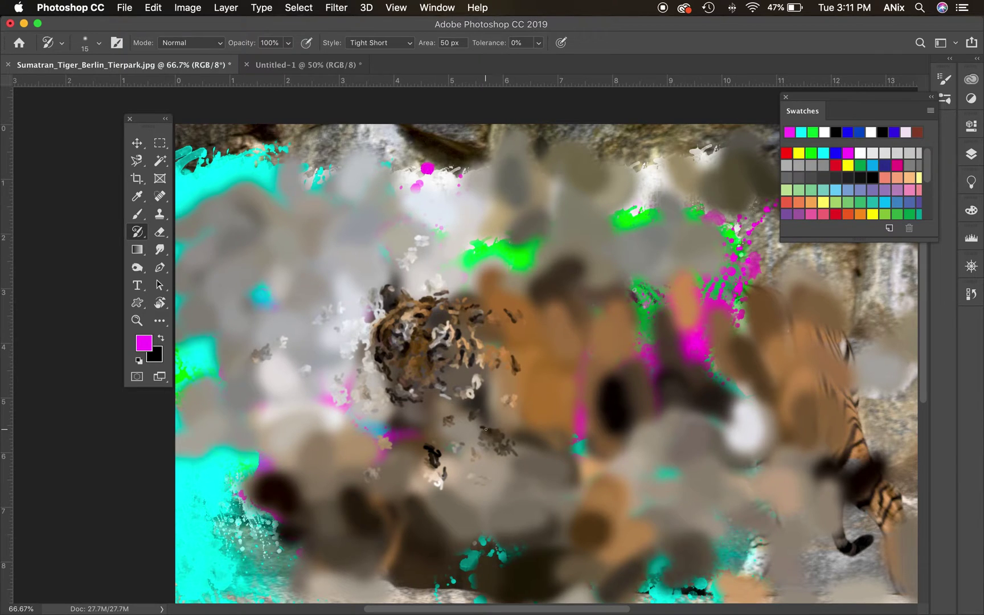
{"action": "left_click", "coordinate": [409, 42]}
{"action": "left_click", "coordinate": [398, 116]}
{"action": "mouse_move", "coordinate": [498, 299]}
{"action": "left_mouse_down"}
{"action": "mouse_move", "coordinate": [398, 435]}
{"action": "mouse_move", "coordinate": [433, 410]}
{"action": "mouse_move", "coordinate": [422, 501]}
{"action": "mouse_move", "coordinate": [399, 518]}
{"action": "mouse_move", "coordinate": [398, 376]}
{"action": "mouse_move", "coordinate": [410, 330]}
{"action": "mouse_move", "coordinate": [450, 294]}
{"action": "mouse_move", "coordinate": [457, 322]}
{"action": "mouse_move", "coordinate": [402, 364]}
{"action": "mouse_move", "coordinate": [421, 302]}
{"action": "mouse_move", "coordinate": [408, 353]}
{"action": "mouse_move", "coordinate": [284, 435]}
{"action": "mouse_move", "coordinate": [273, 393]}
{"action": "mouse_move", "coordinate": [325, 345]}
{"action": "left_mouse_up"}
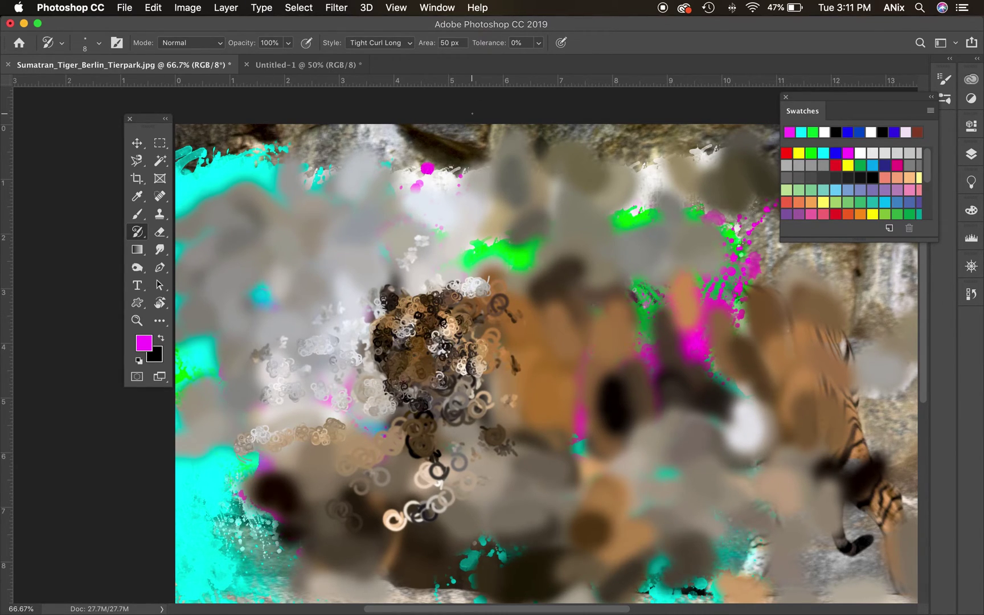
Restore the original tiger with the History Brush across the centre, face and left rock
{"action": "right_click", "coordinate": [137, 231]}
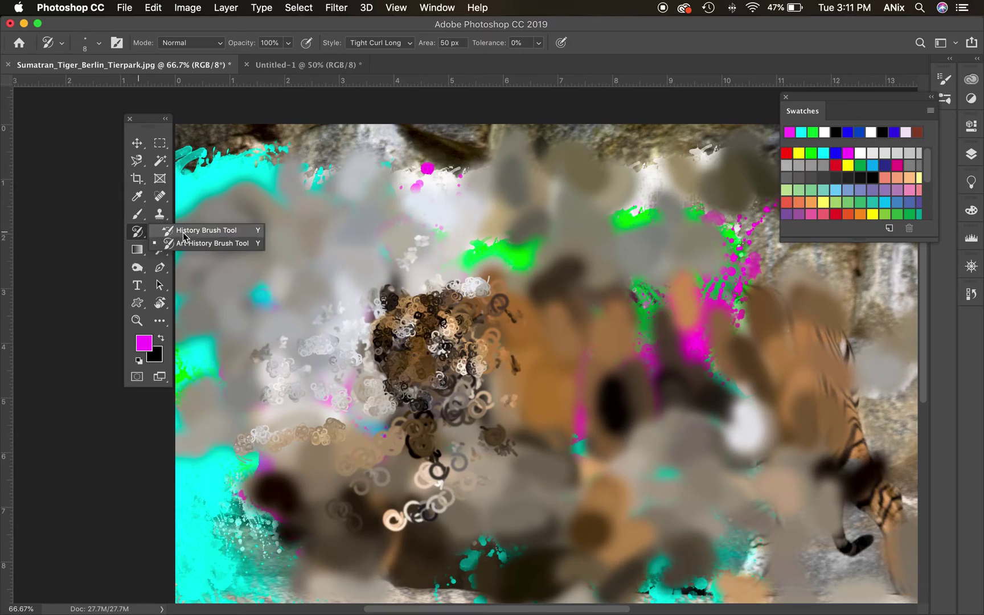
{"action": "left_click", "coordinate": [187, 227]}
{"action": "mouse_move", "coordinate": [541, 375]}
{"action": "left_mouse_down"}
{"action": "mouse_move", "coordinate": [513, 319]}
{"action": "mouse_move", "coordinate": [501, 353]}
{"action": "mouse_move", "coordinate": [535, 341]}
{"action": "mouse_move", "coordinate": [489, 285]}
{"action": "left_mouse_up"}
{"action": "left_click_drag", "start_coordinate": [364, 256], "coordinate": [342, 296]}
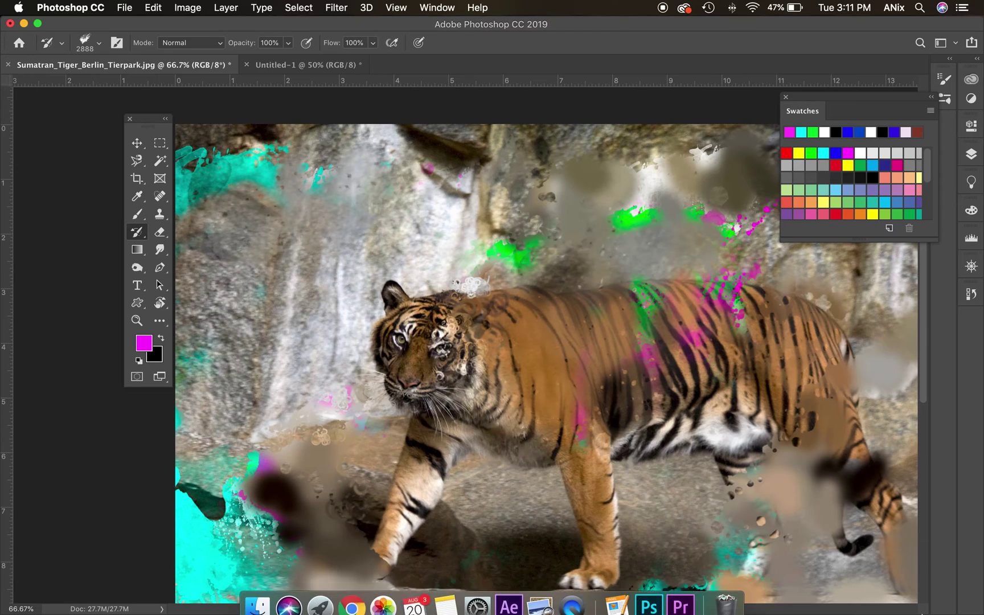